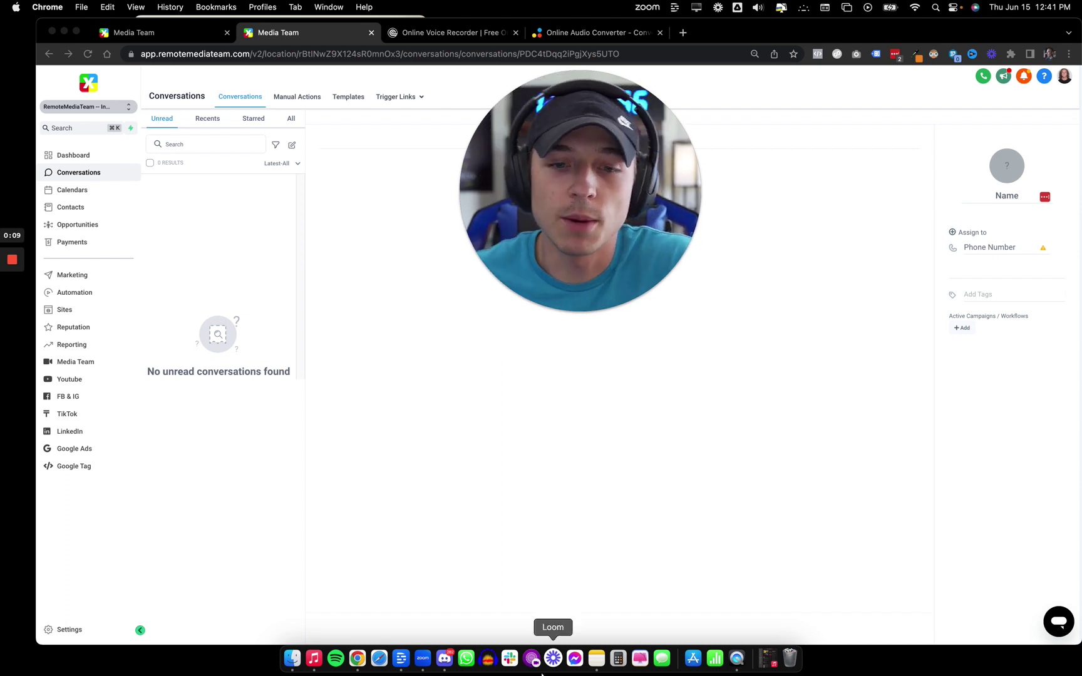
Open the Voicemail Drops in GoHighLevel note and move its window so the whole outline shows
left_click(596, 659)
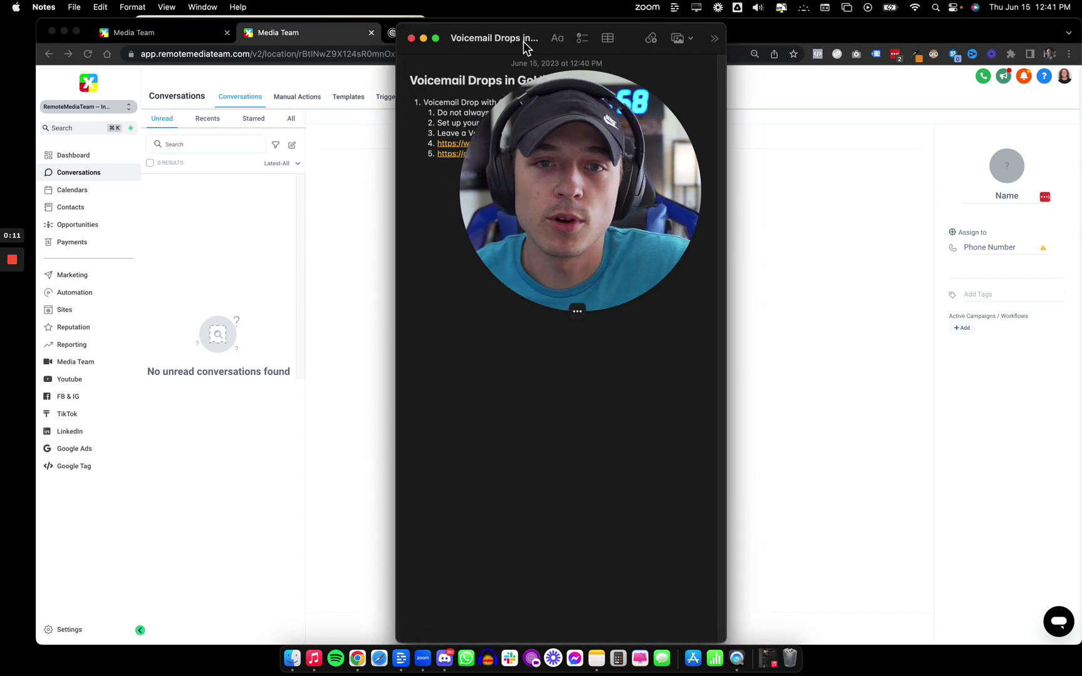
left_click_drag(523, 43, 343, 29)
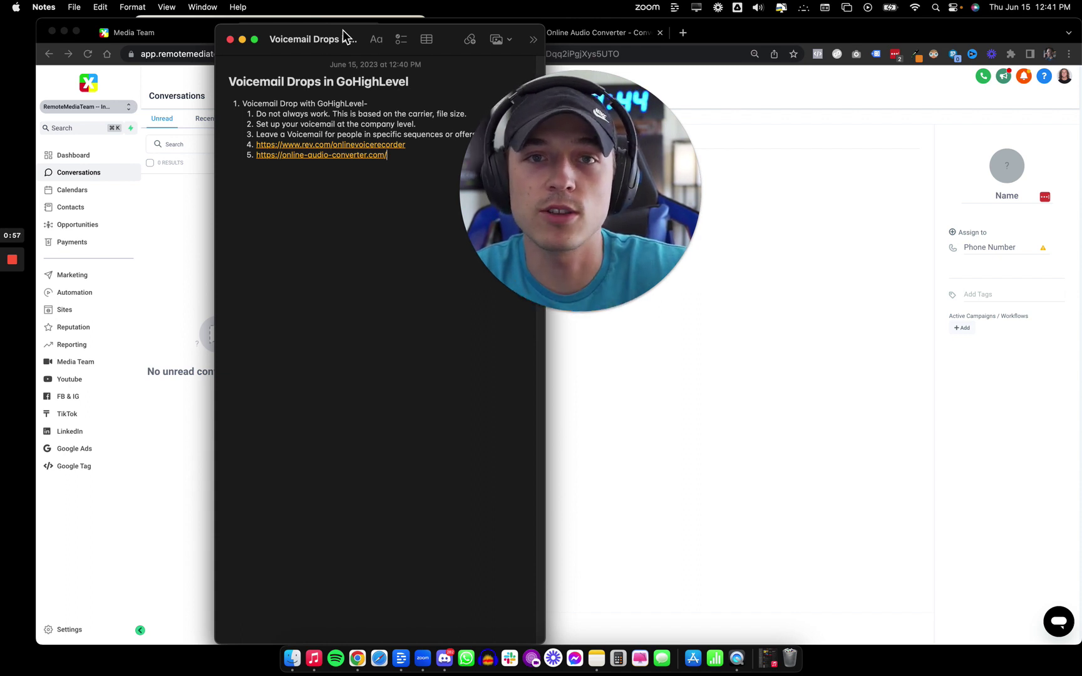
left_click(729, 28)
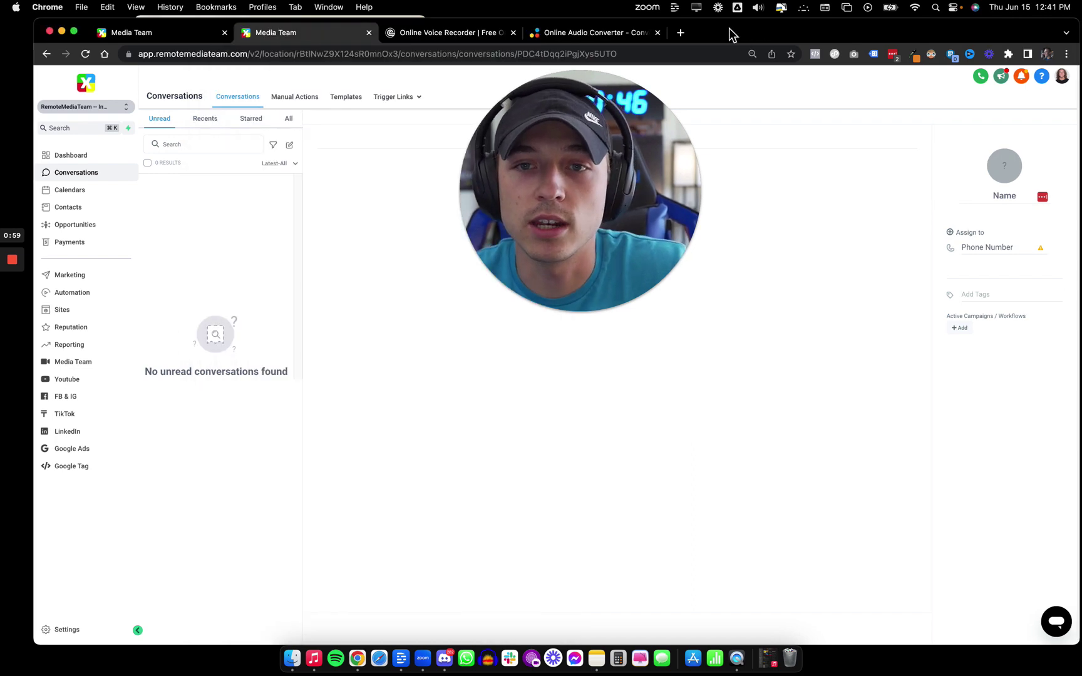
left_click(681, 33)
type("helpg")
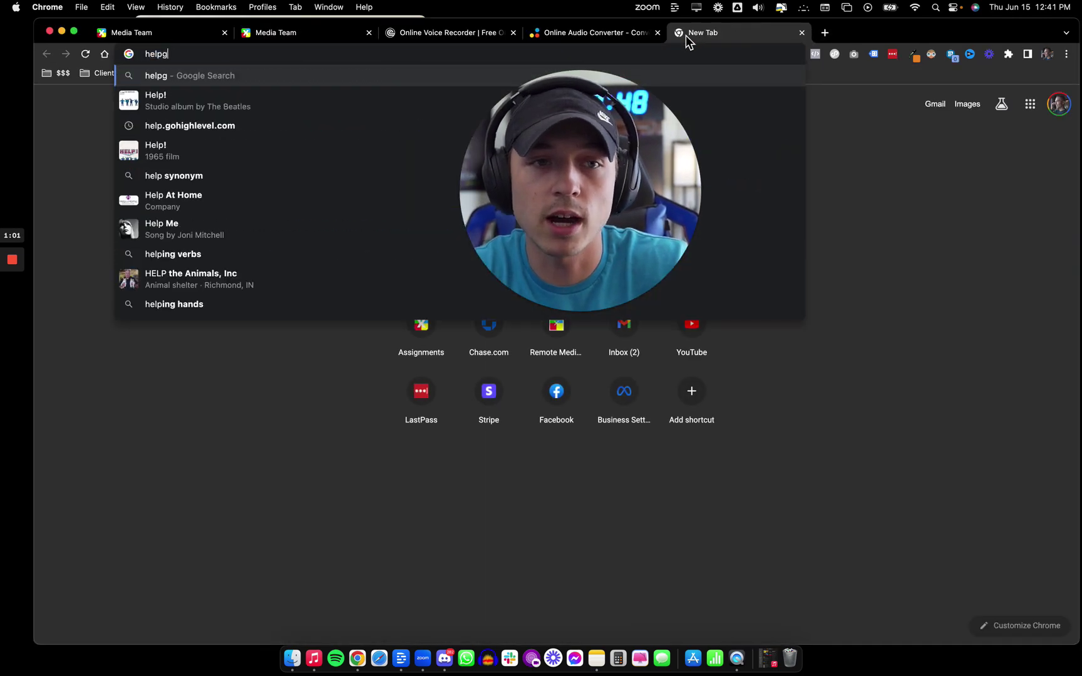
key("BackSpace")
type(".go")
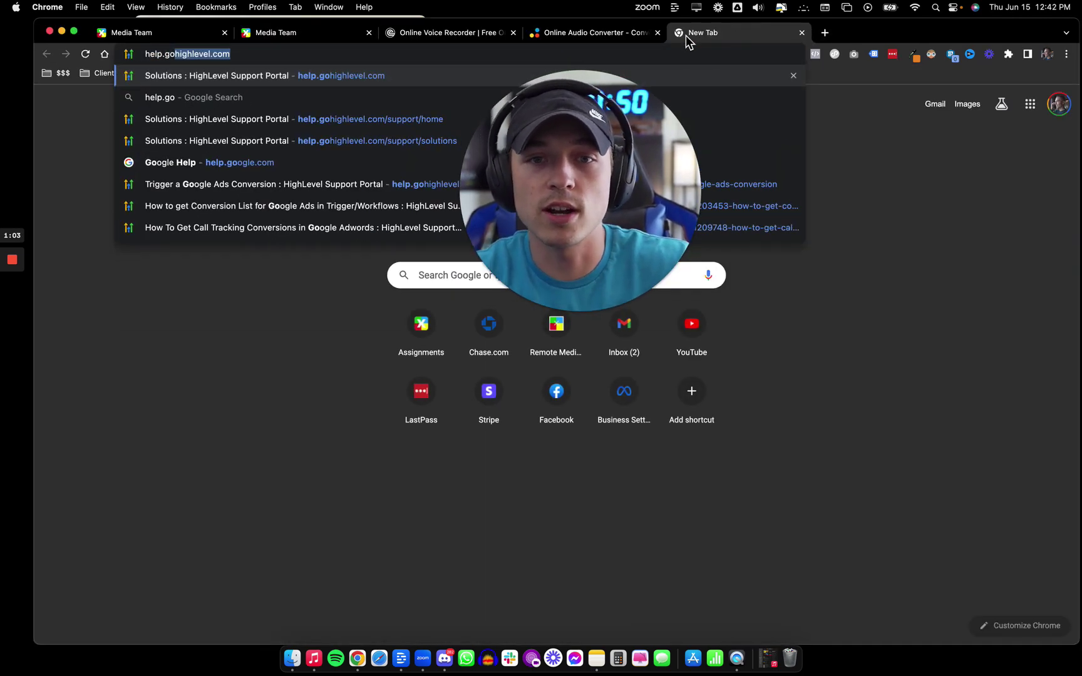
left_click(802, 33)
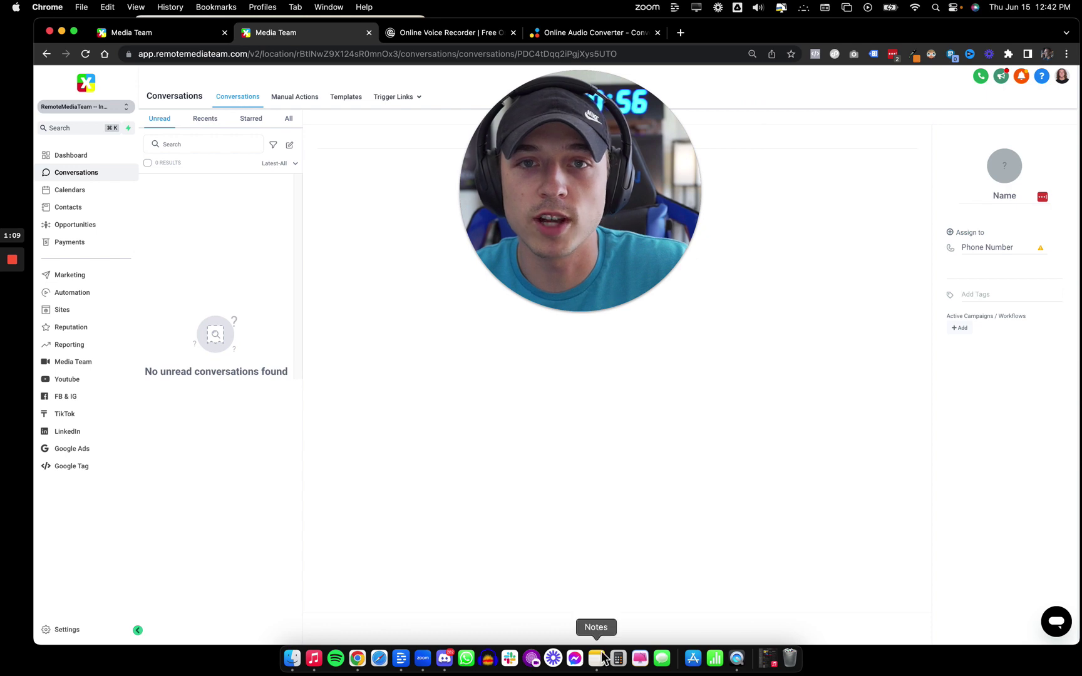
left_click(67, 631)
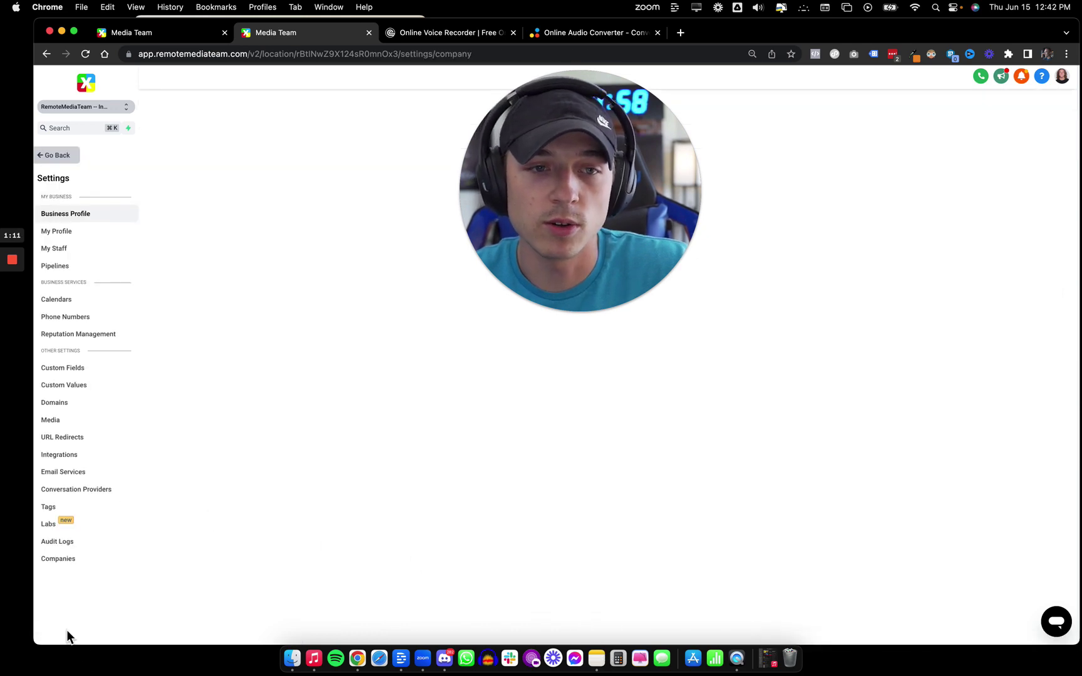
Set the Incoming Call Timeout in Call & Voicemail Settings to 20 seconds
scroll(302, 343, "down", 15)
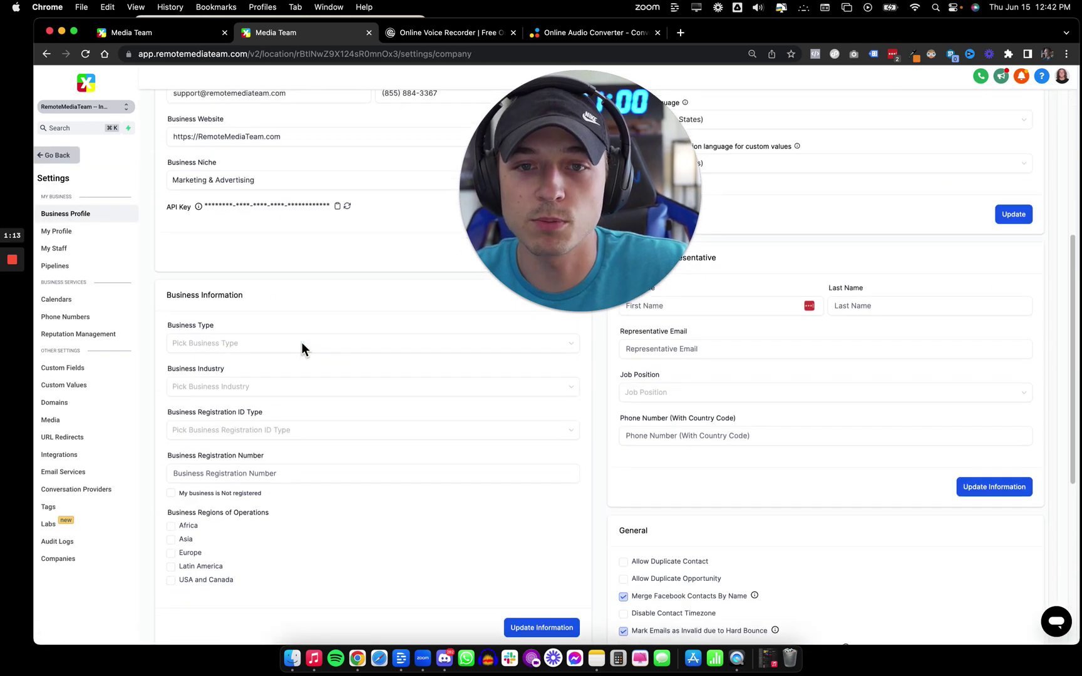
scroll(264, 383, "up", 1)
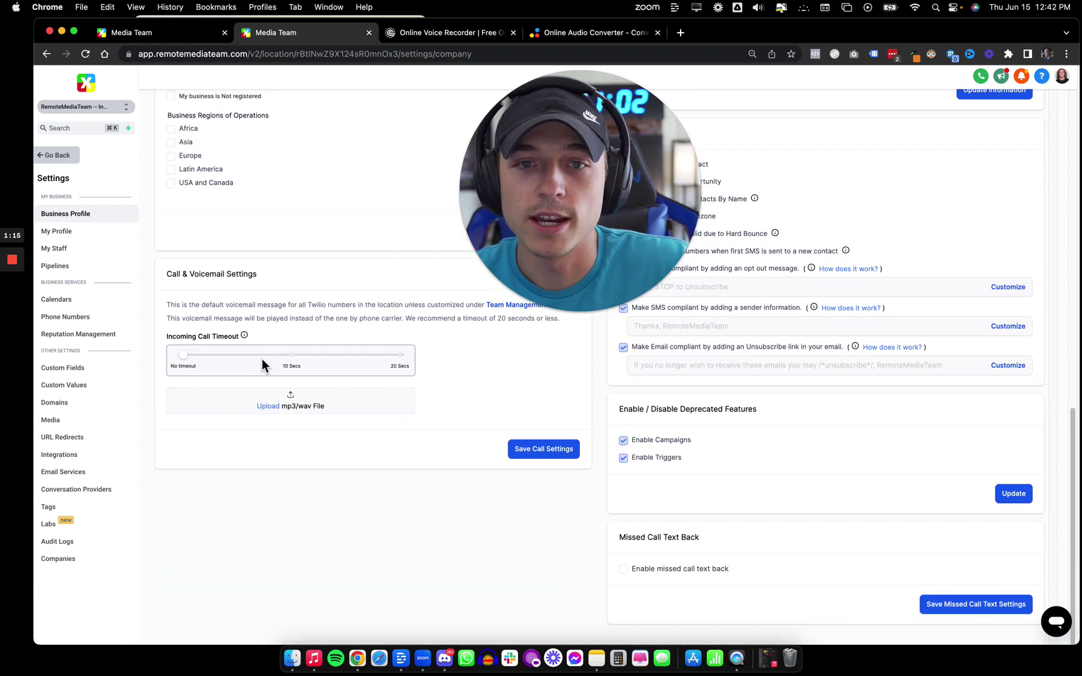
left_click_drag(184, 357, 456, 362)
scroll(418, 352, "up", 1)
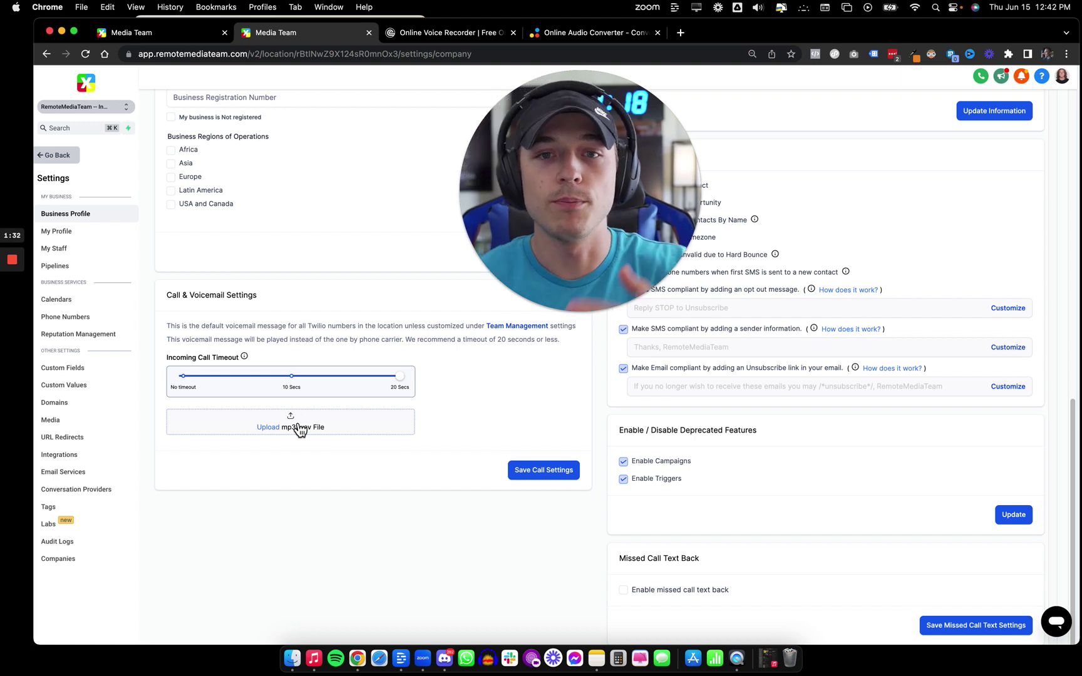
Look over the Rev voice recorder page, then move to the online audio converter tab
left_click(416, 32)
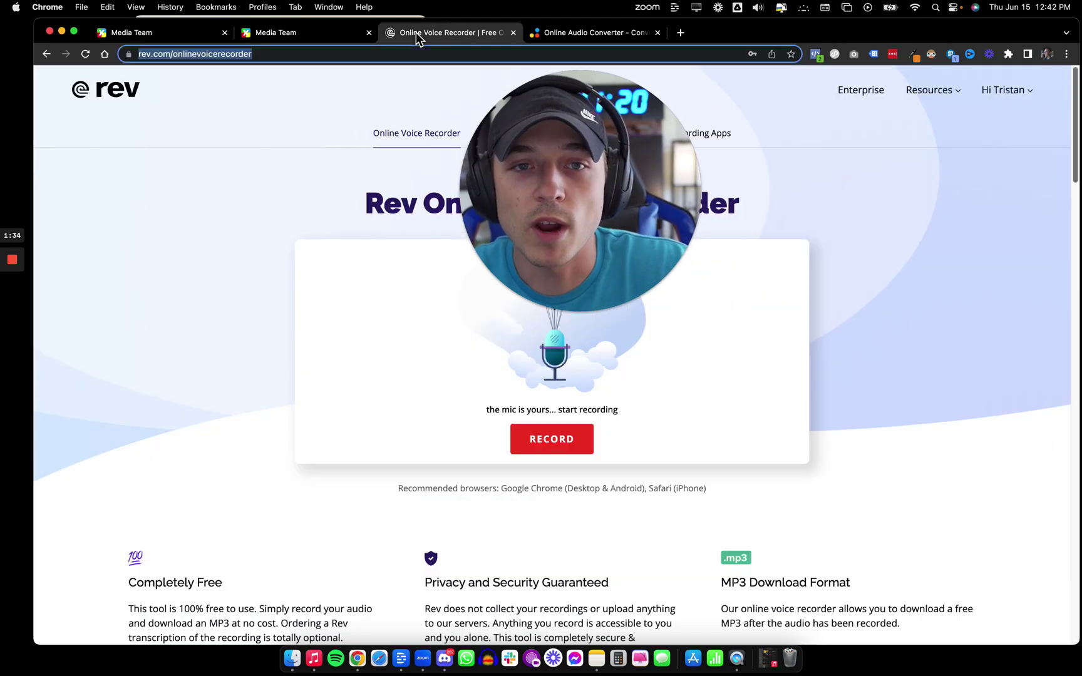
left_click(170, 55)
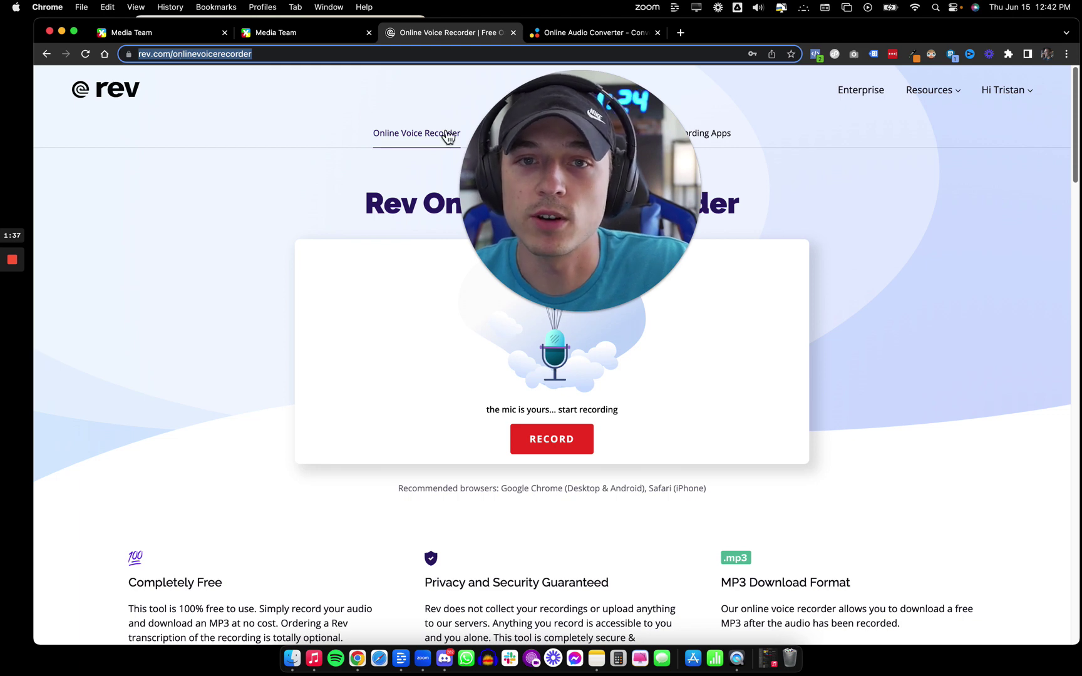
left_click_drag(638, 174, 866, 198)
left_click(579, 36)
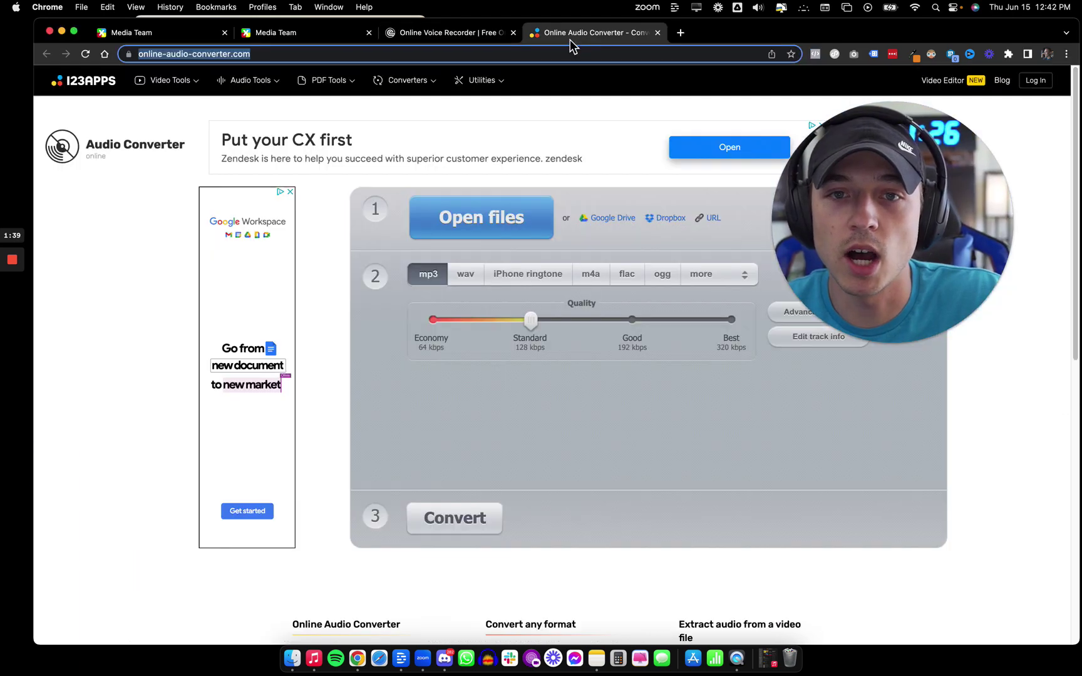
Switch back to the Rev Online Voice Recorder tab
left_click(460, 35)
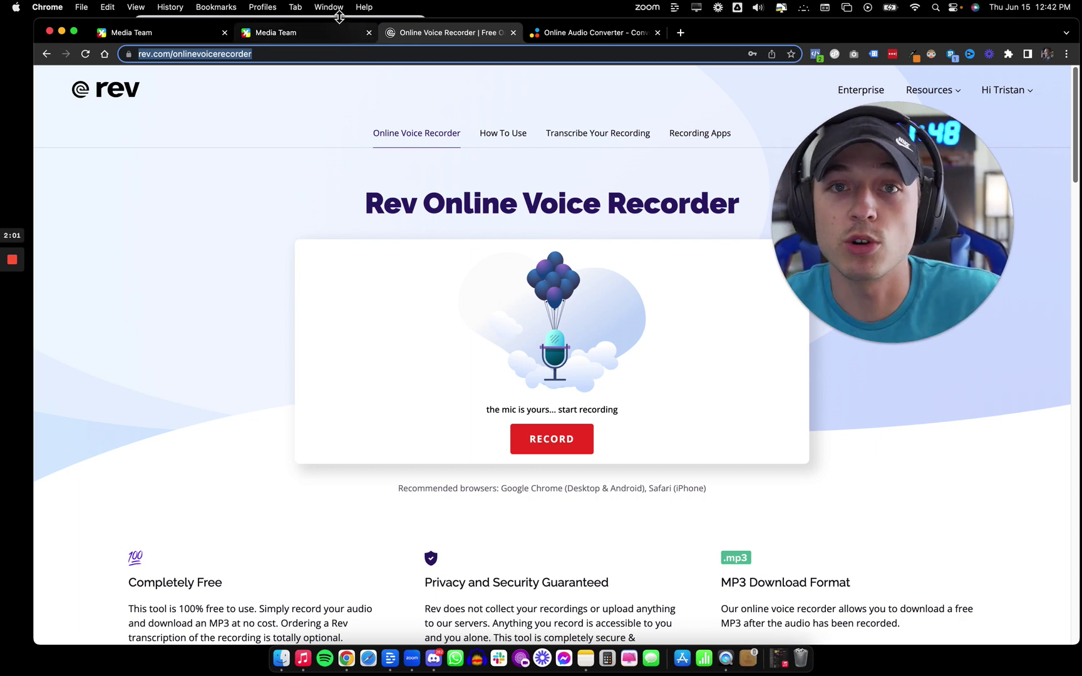
mouse_move(13, 311)
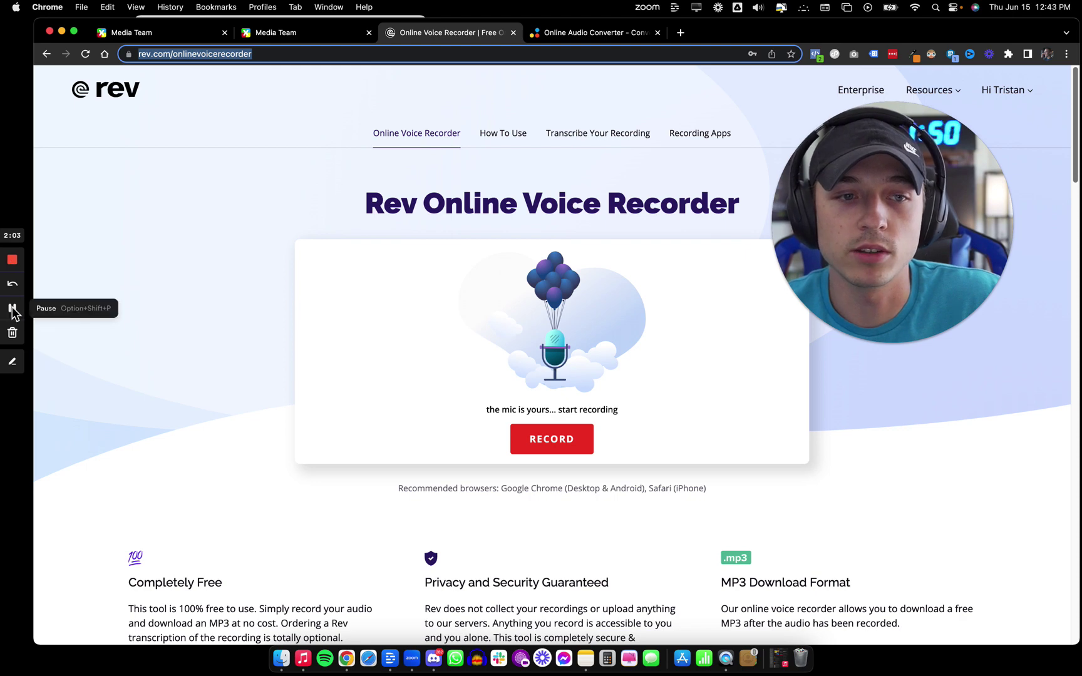
left_click(12, 308)
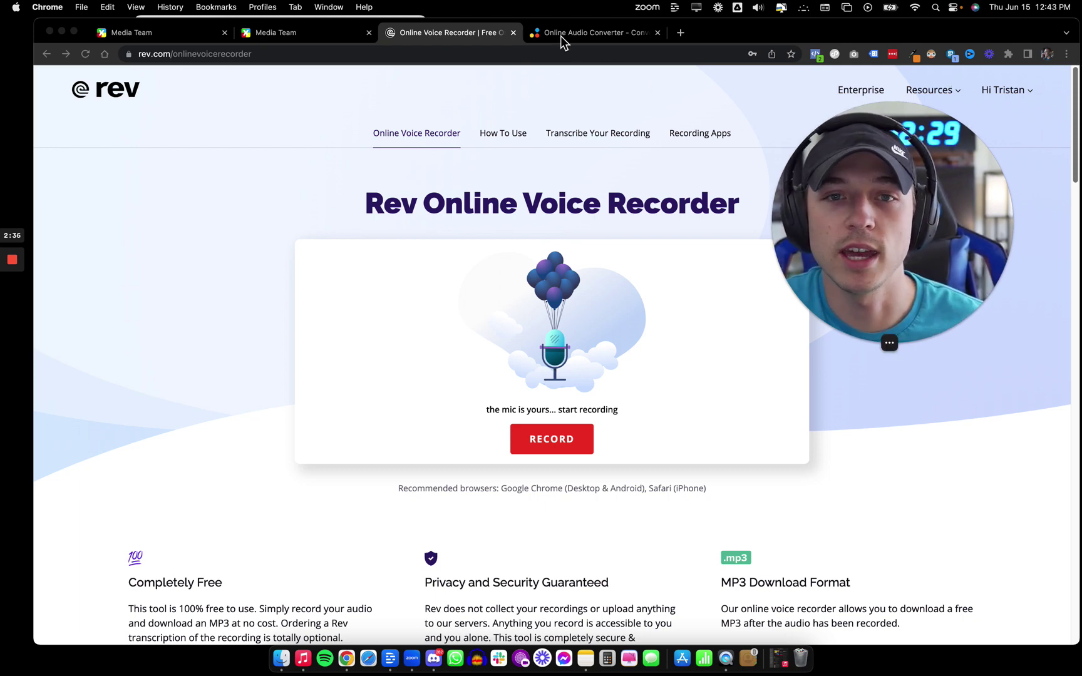
left_click(658, 363)
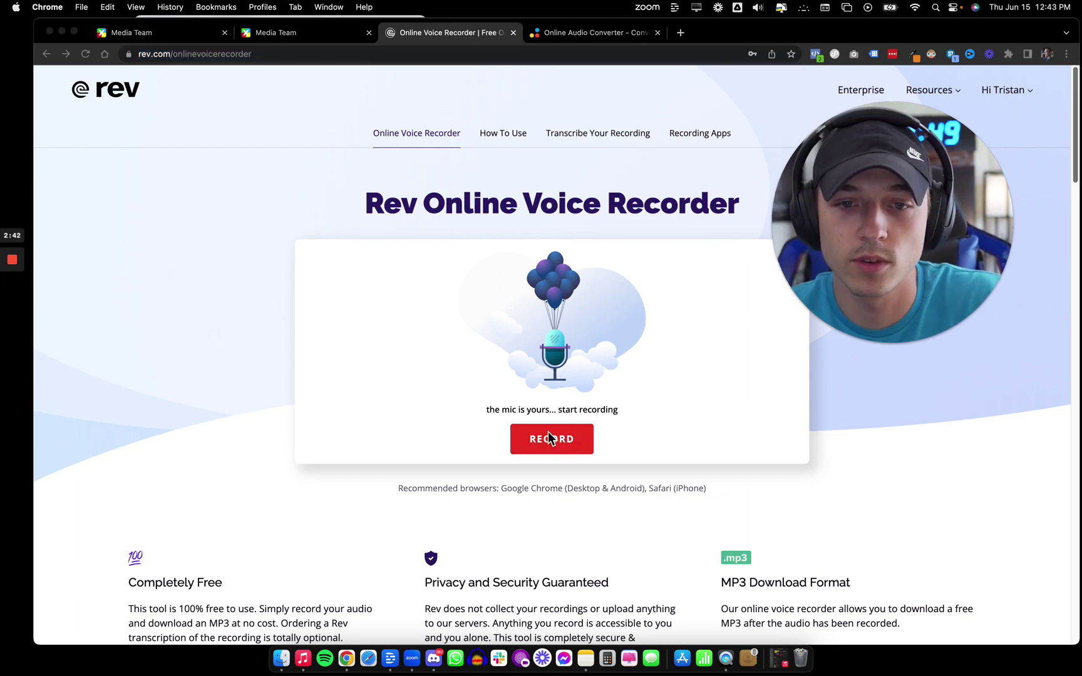
Record a roughly 17-second voicemail message in Rev and open its preview
left_click(547, 439)
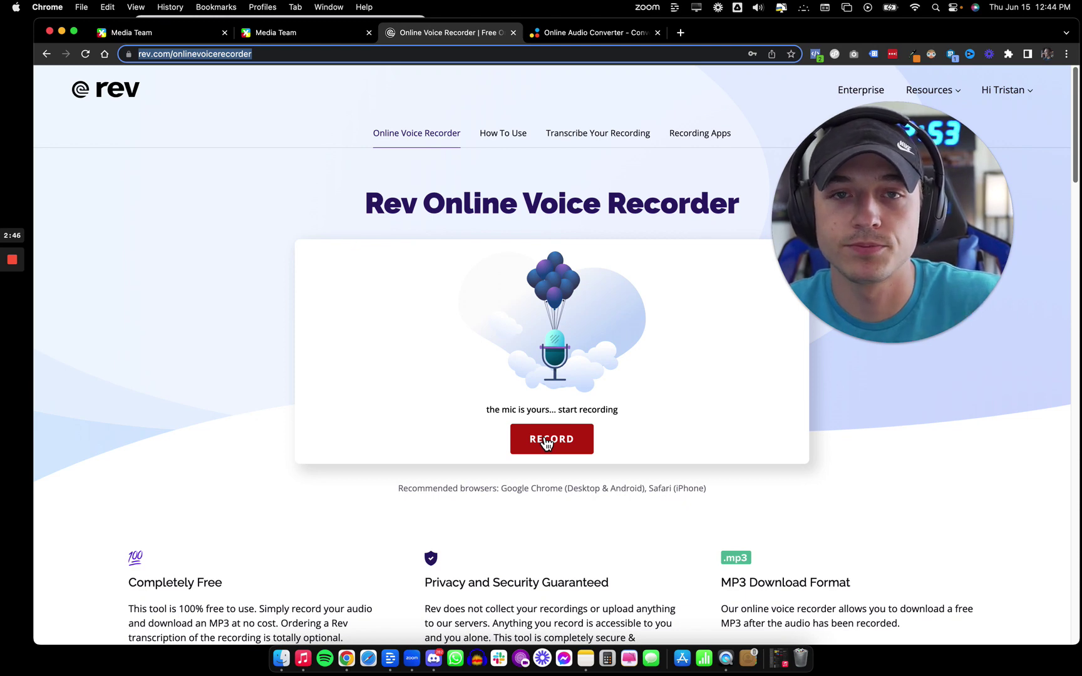
left_click(547, 440)
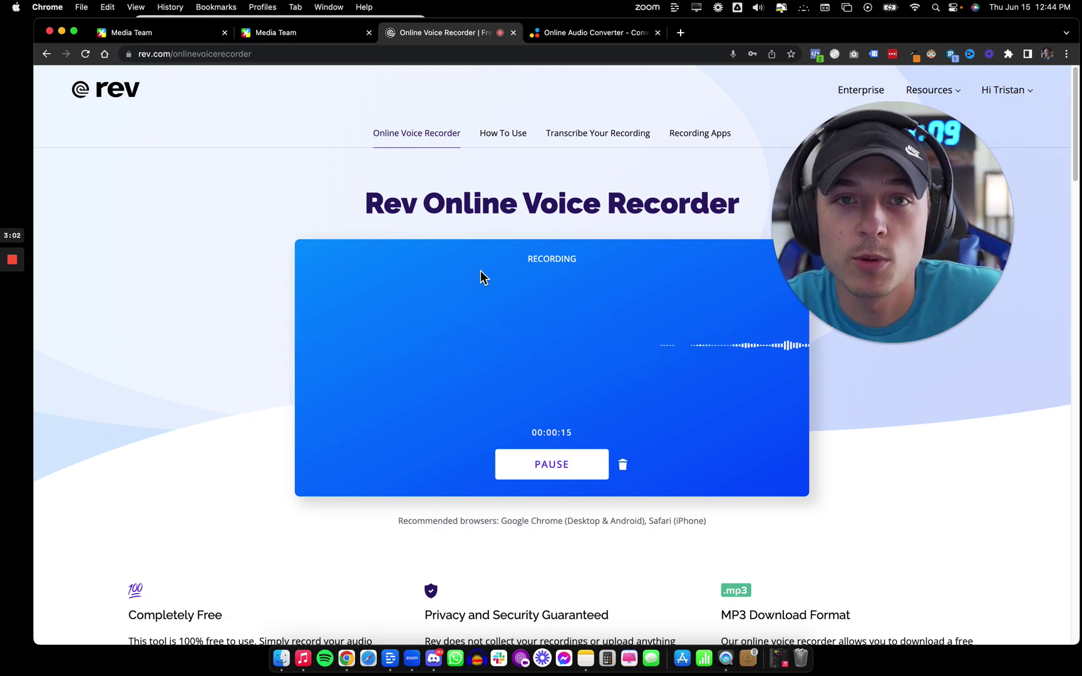
left_click(558, 475)
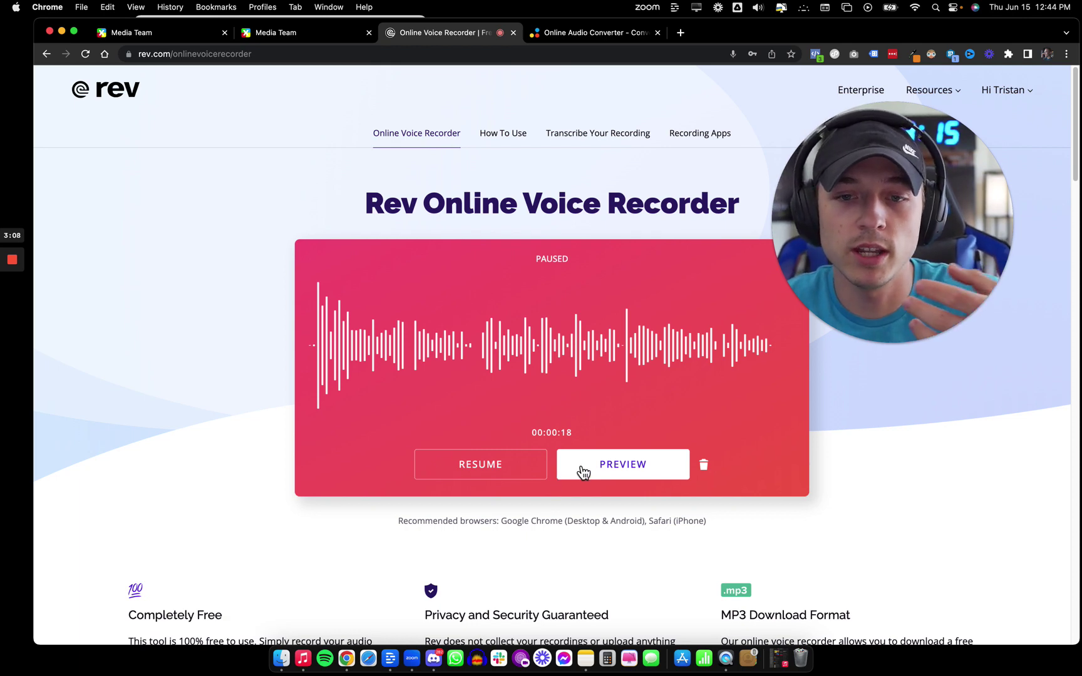
left_click(583, 471)
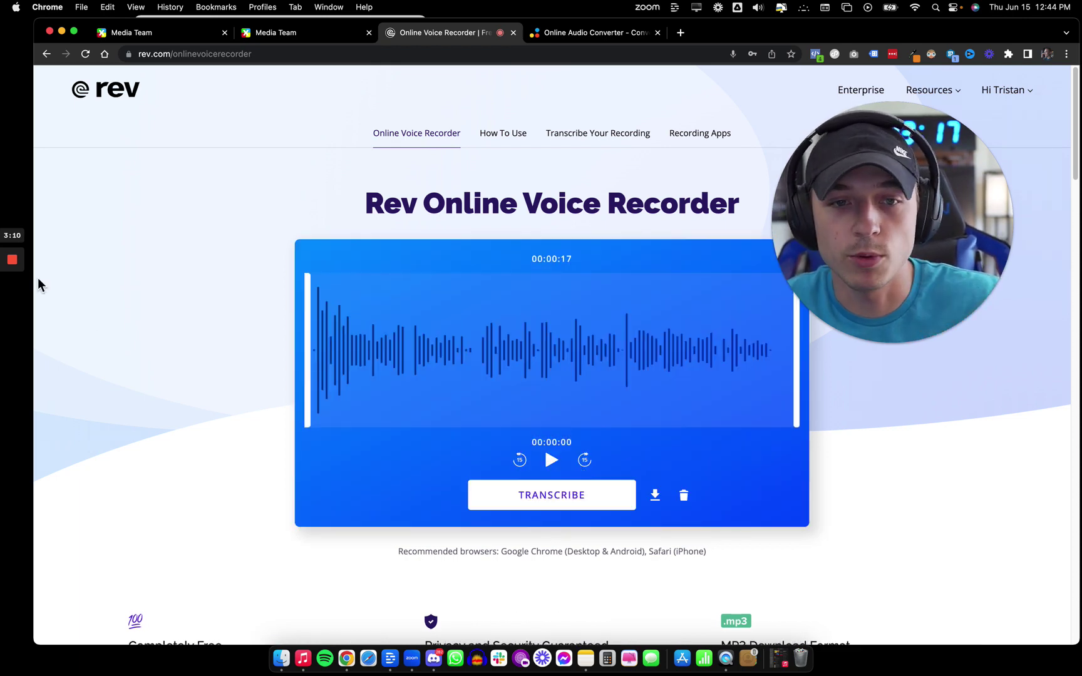
Play back the recorded message and download it as Rev.mp3
left_click(23, 308)
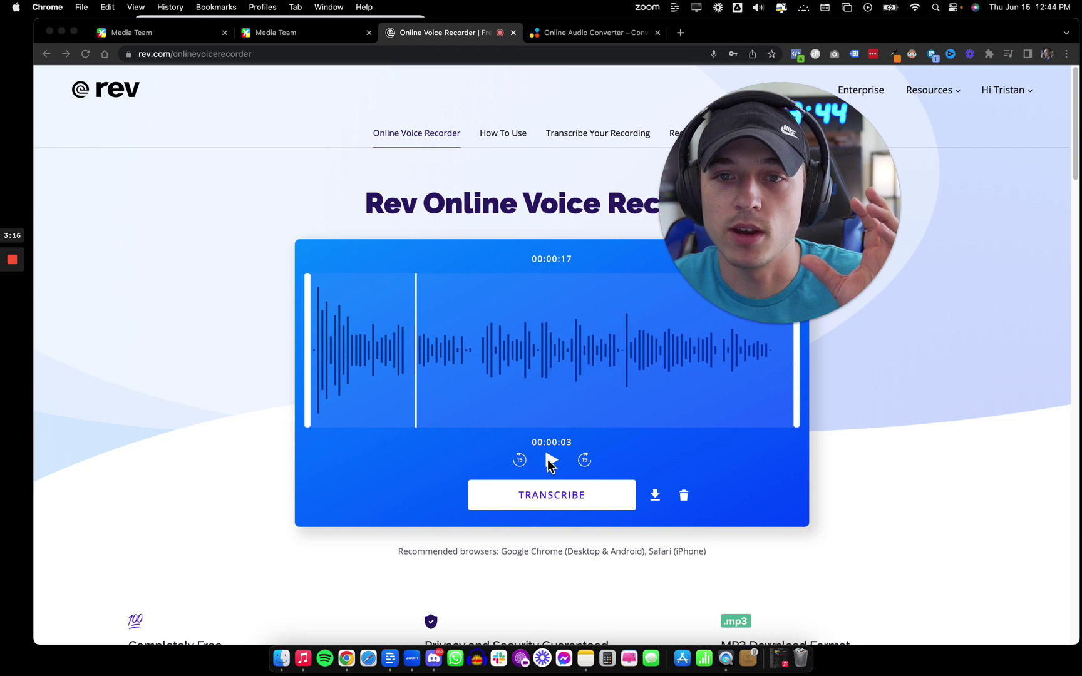
left_click(550, 463)
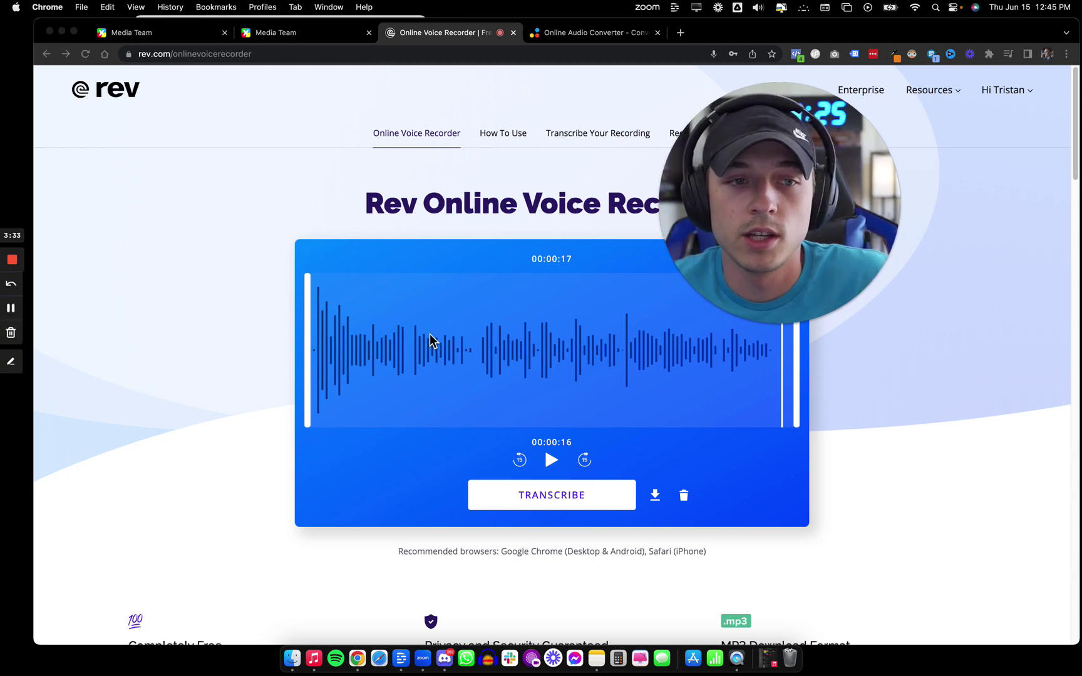
left_click(655, 495)
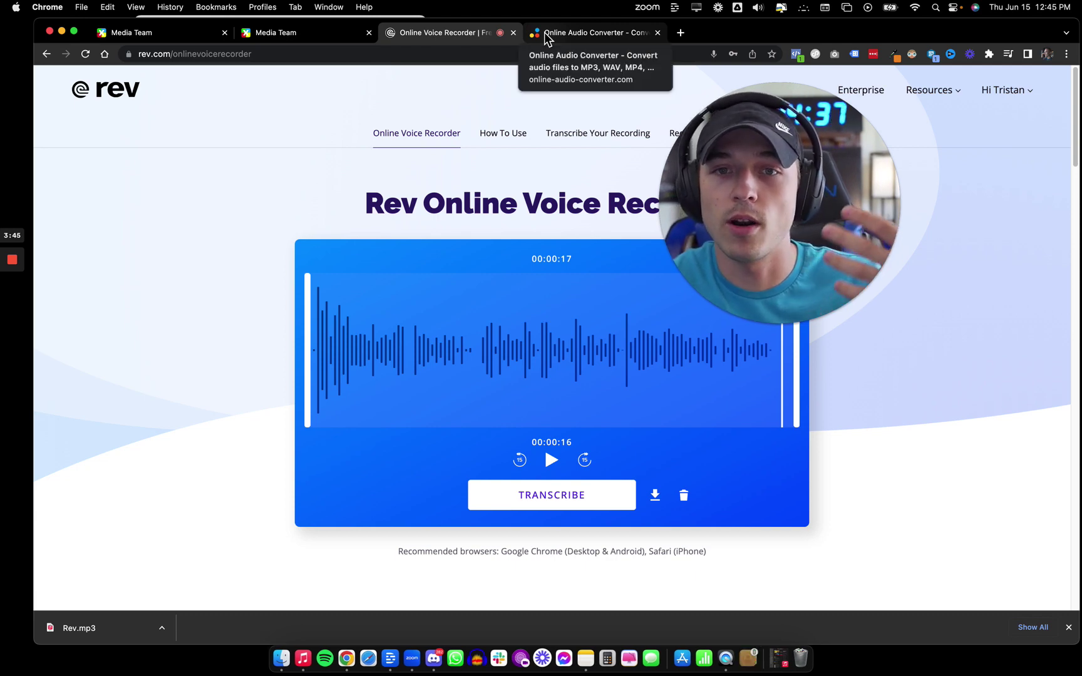
left_click(544, 32)
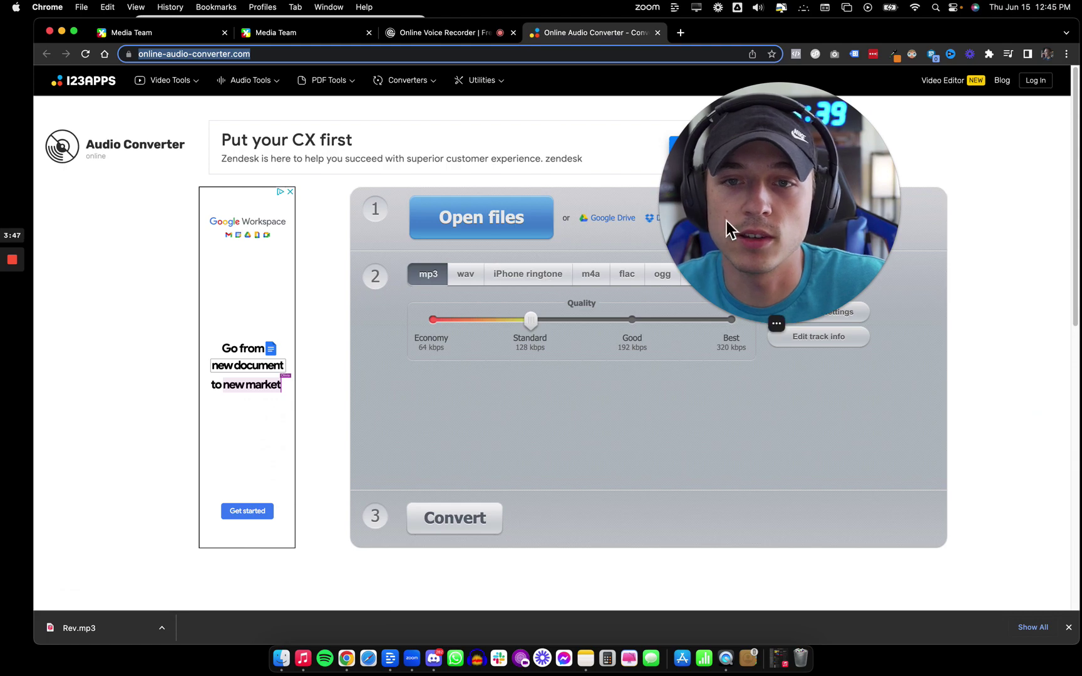
Load Rev.mp3 from Downloads and convert it to an Economy 64 kbps MP3
left_click_drag(726, 227, 823, 233)
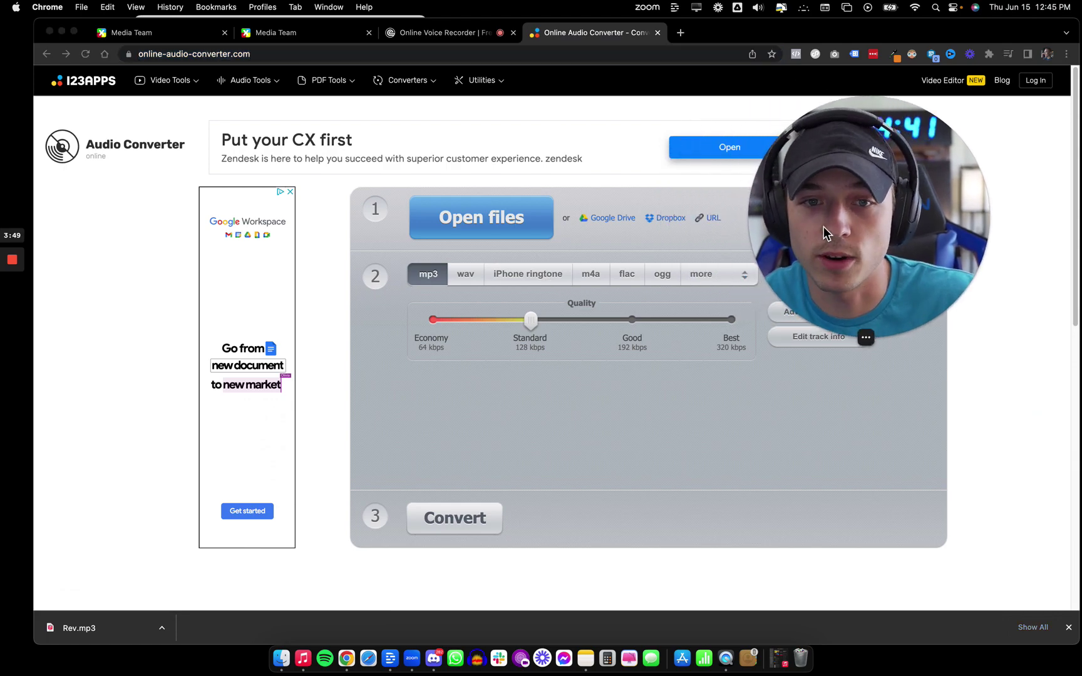
left_click(446, 231)
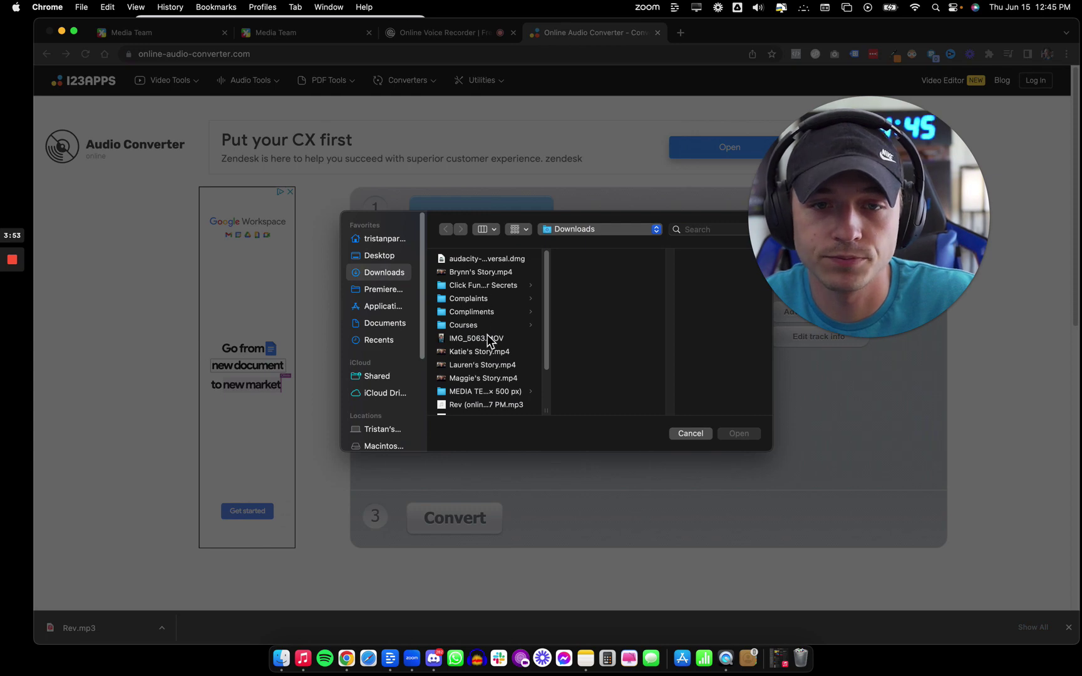
scroll(488, 398, "down", 3)
left_click(492, 350)
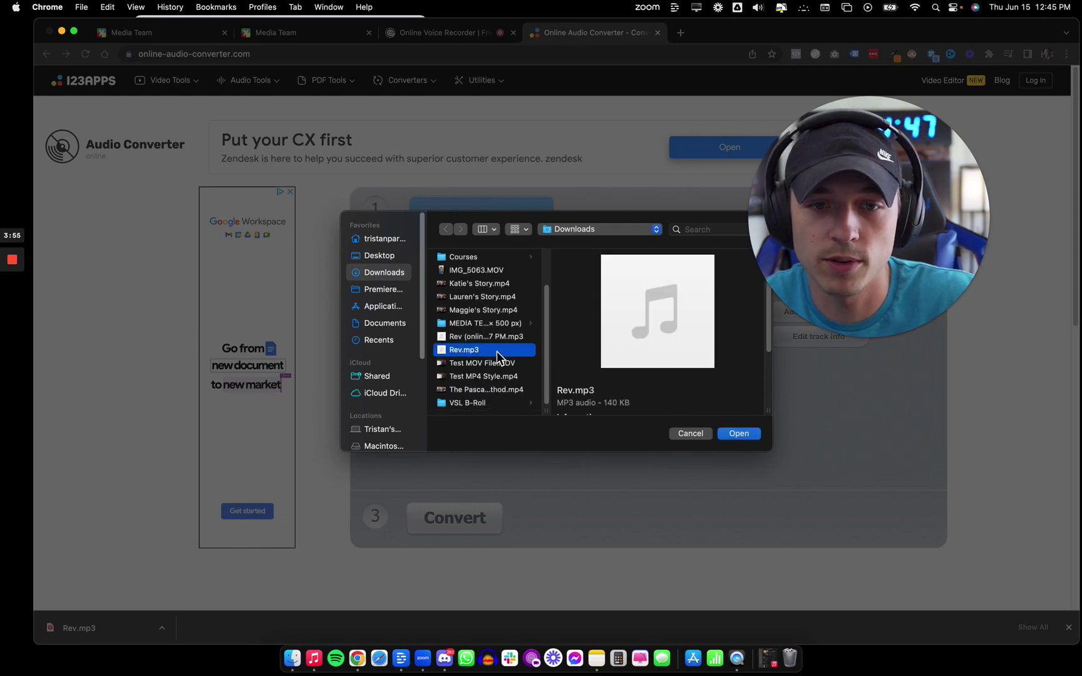
left_click(739, 434)
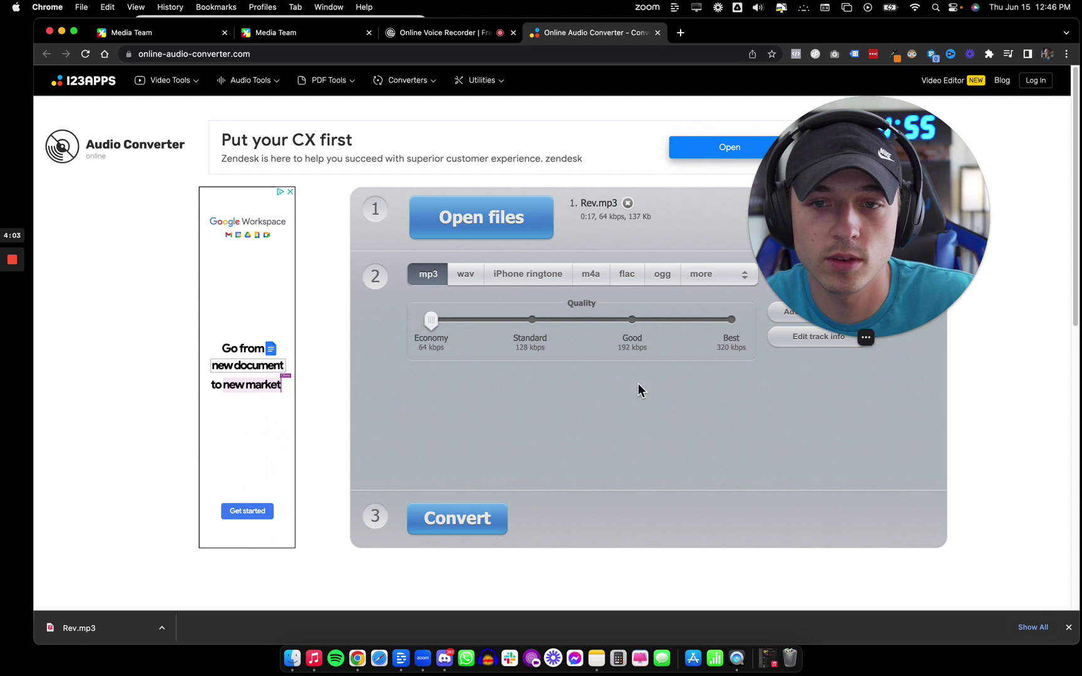
left_click(453, 517)
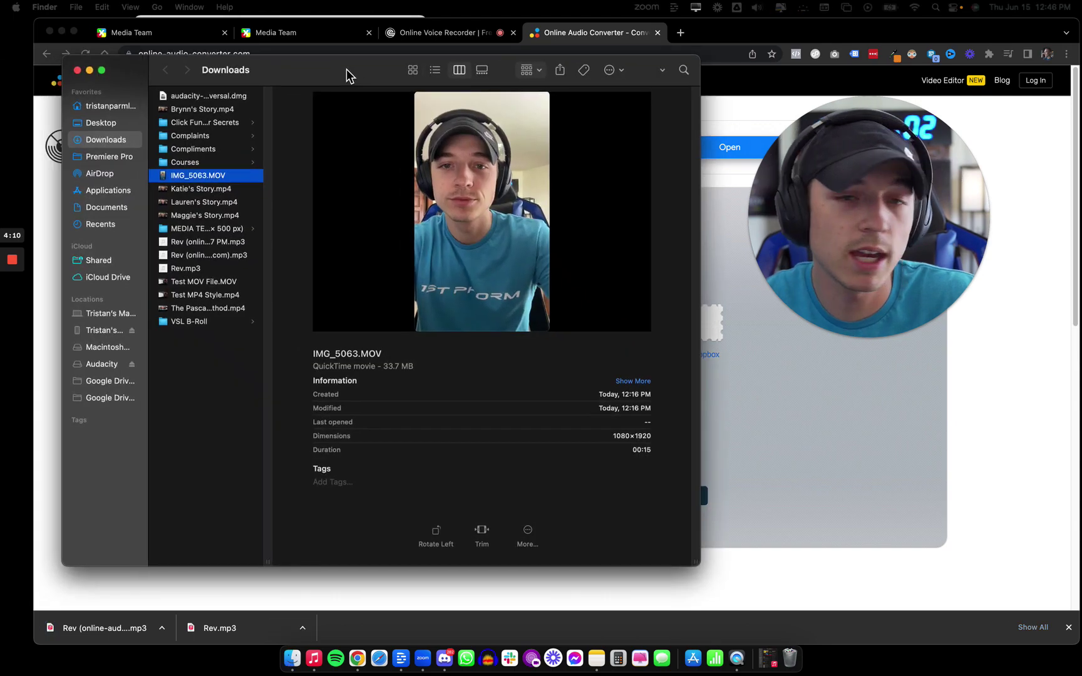
Compare the converted Rev files in Downloads and preview the new 18-second, 140 KB MP3
left_click_drag(347, 69, 558, 58)
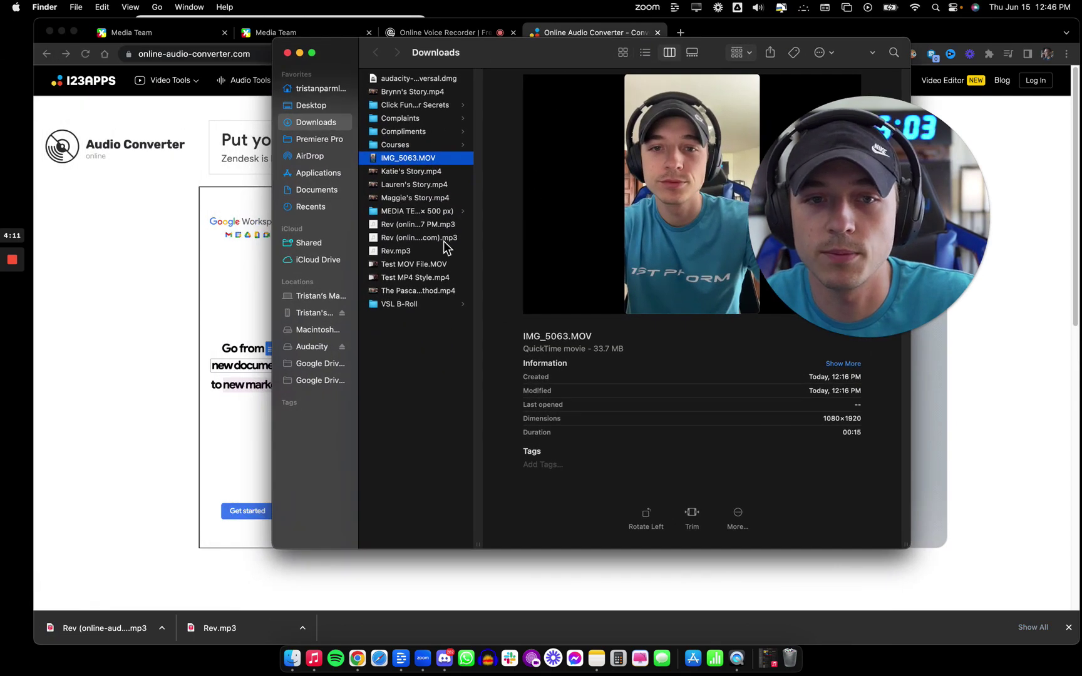
left_click(429, 227)
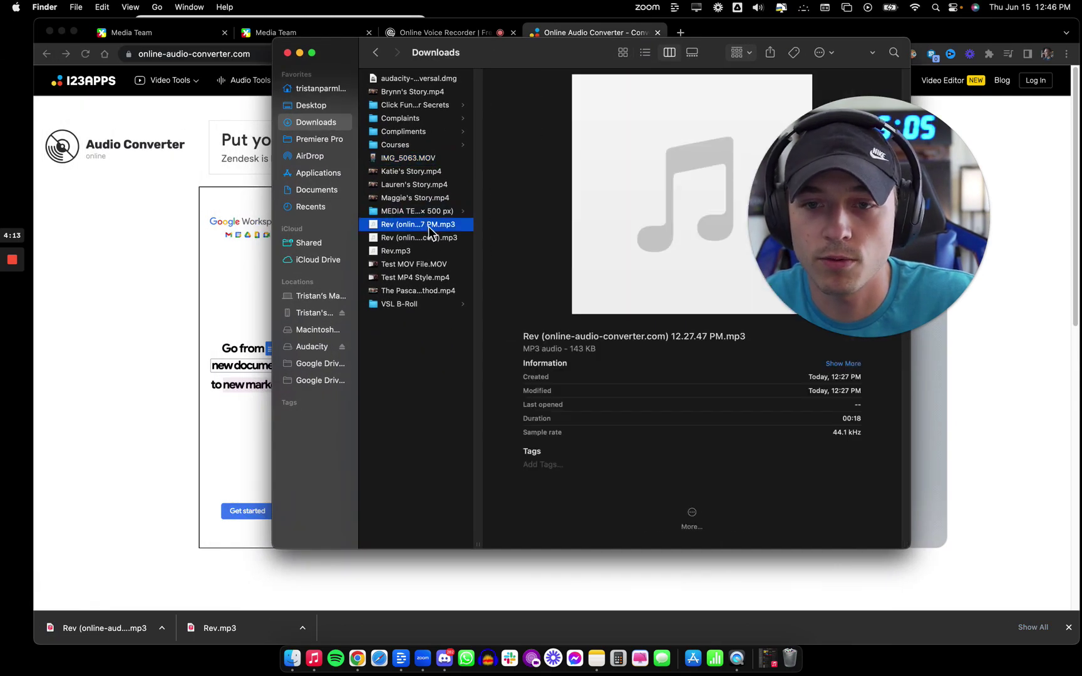
left_click(432, 239)
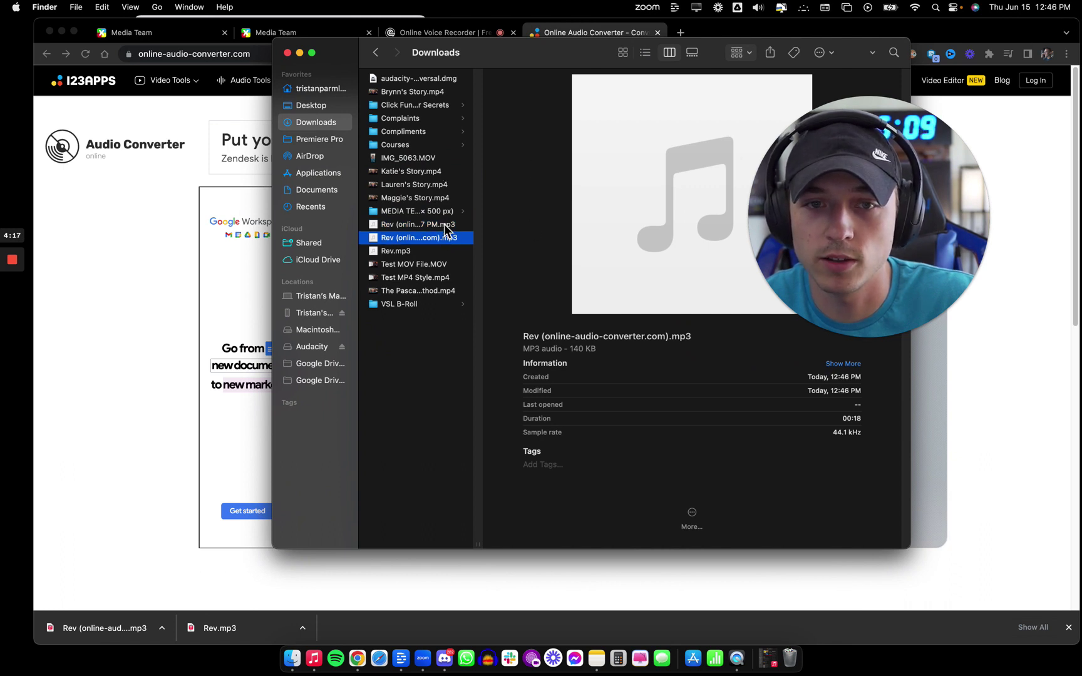
left_click(444, 225)
left_click(447, 238)
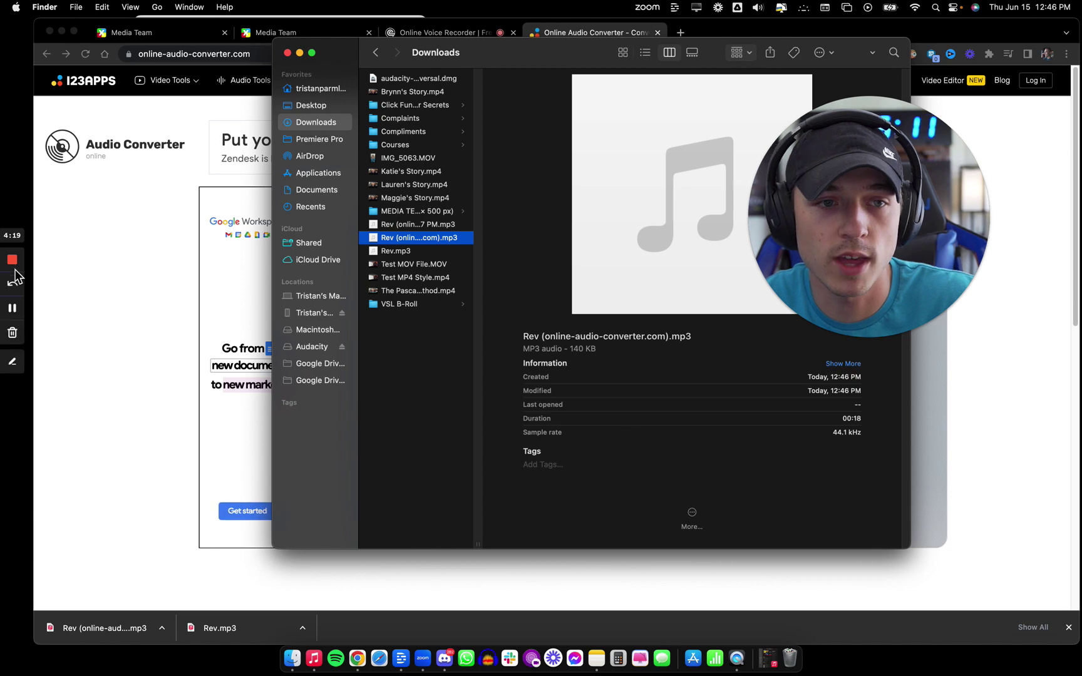
left_click(12, 308)
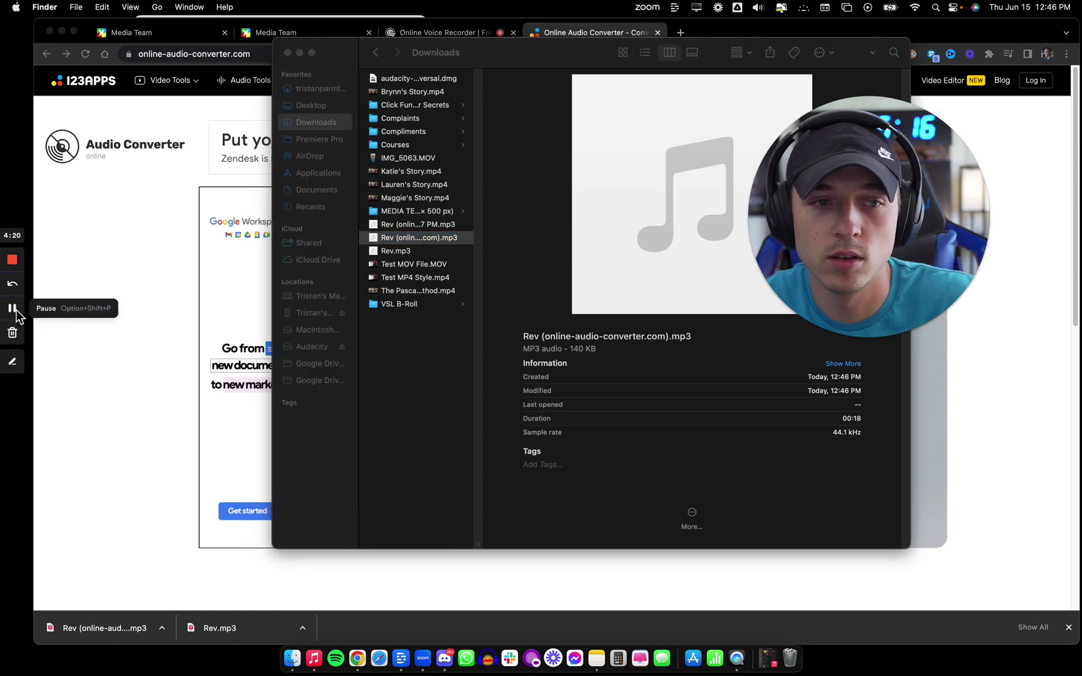
left_click(692, 196)
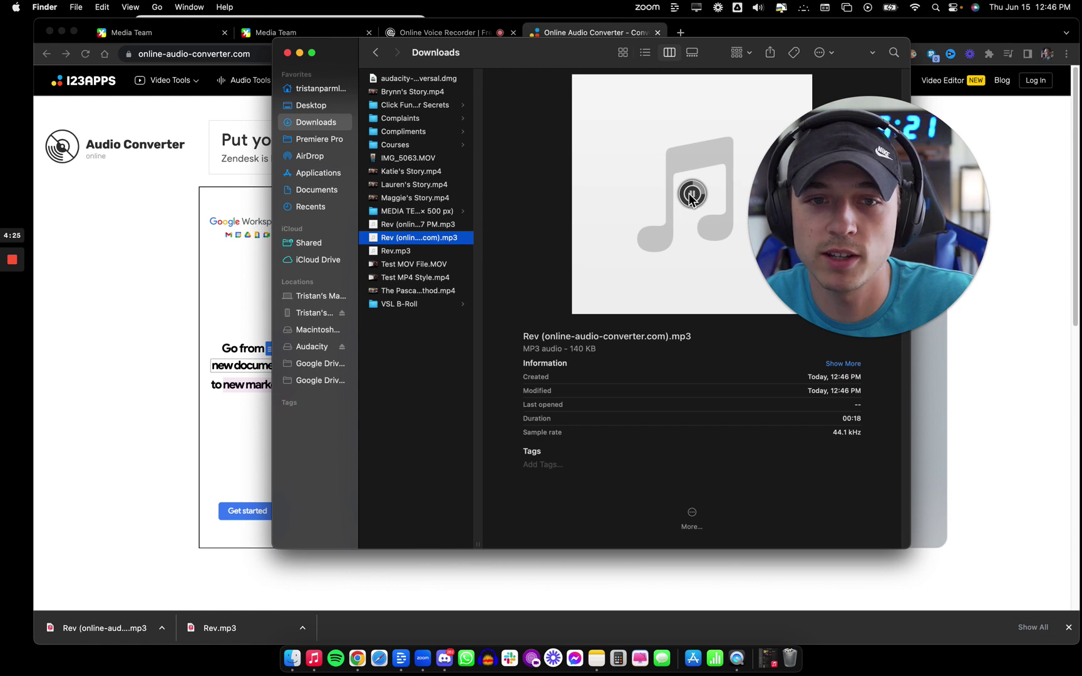
left_click_drag(516, 52, 506, 79)
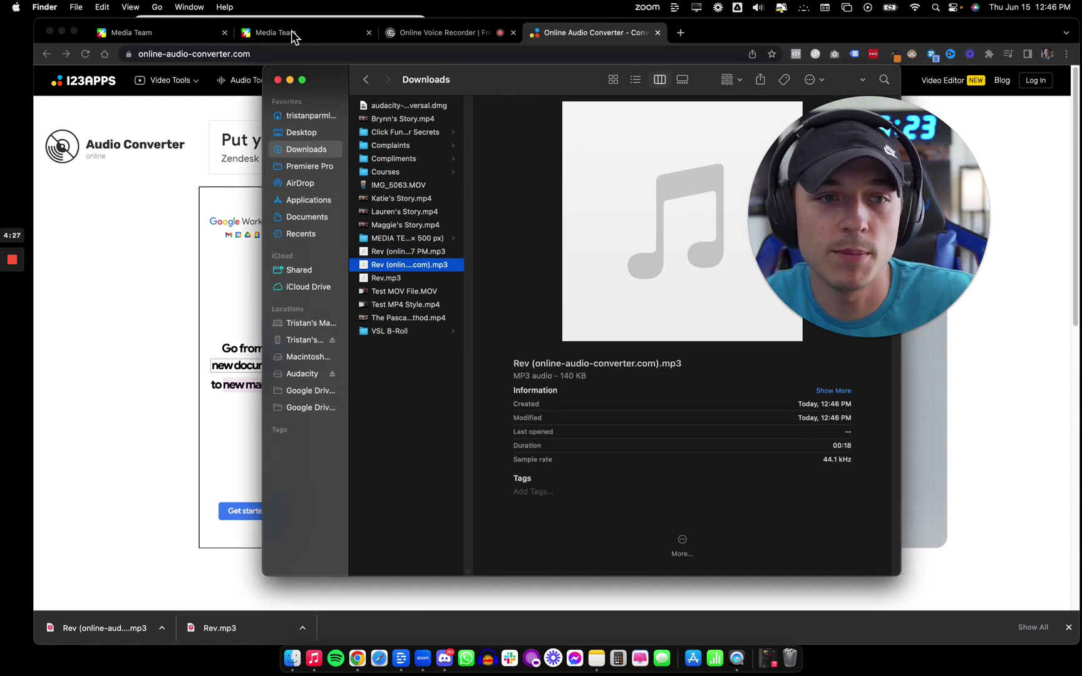
Upload Rev (online-audio-converter.com).mp3 as the voicemail file in Business Profile settings
left_click(181, 39)
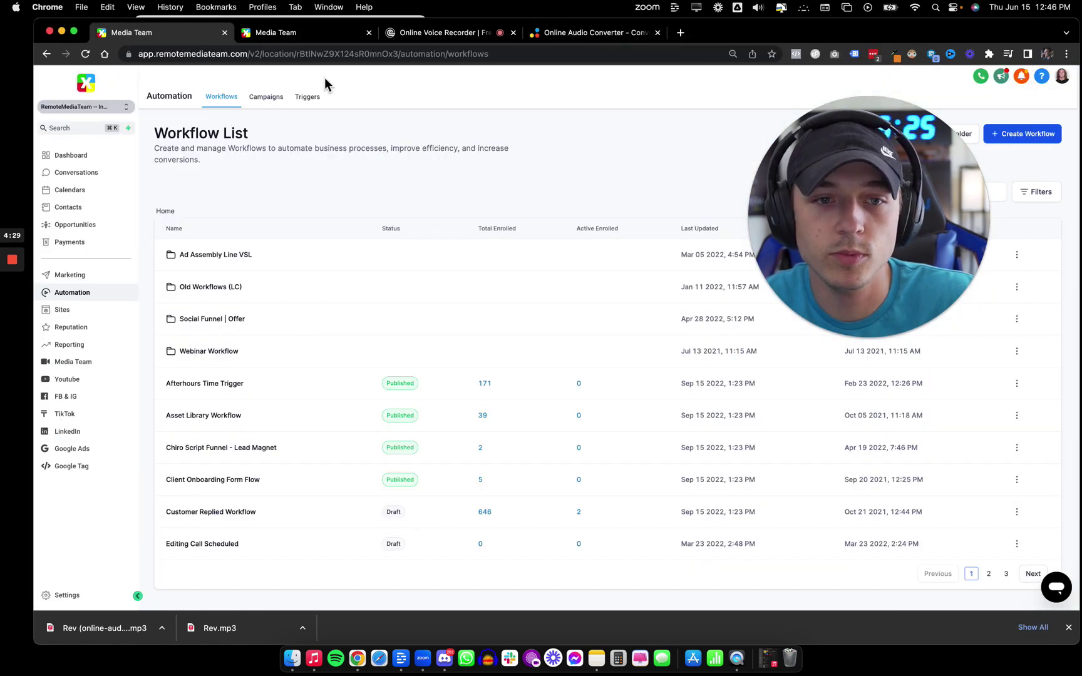
left_click(315, 39)
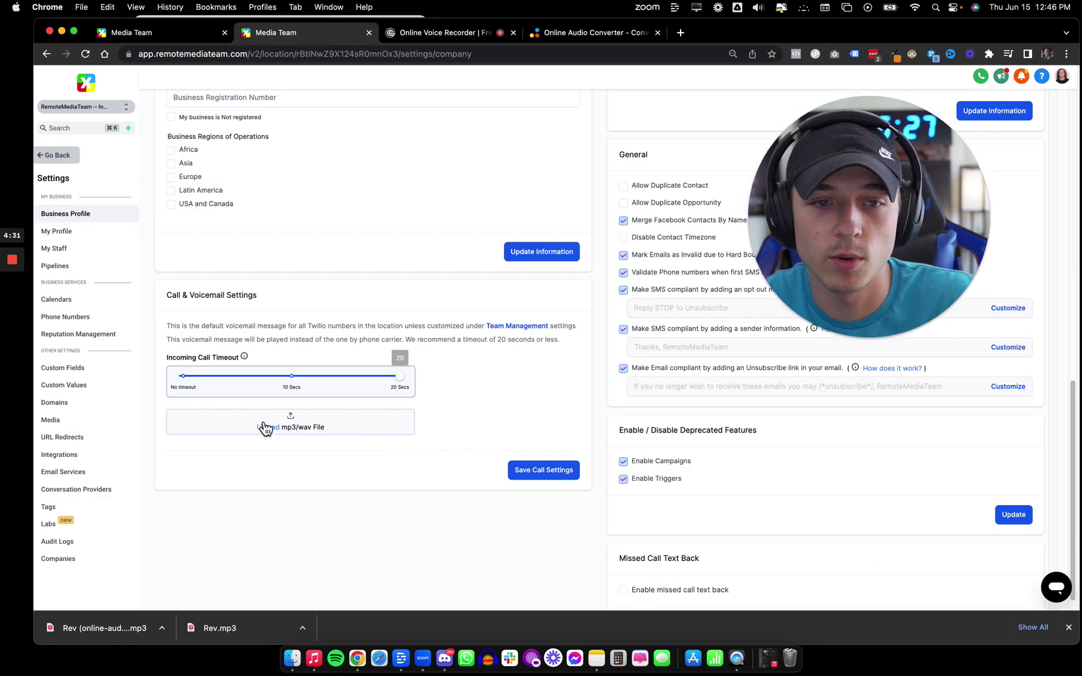
left_click(265, 429)
scroll(531, 382, "down", 3)
left_click(480, 337)
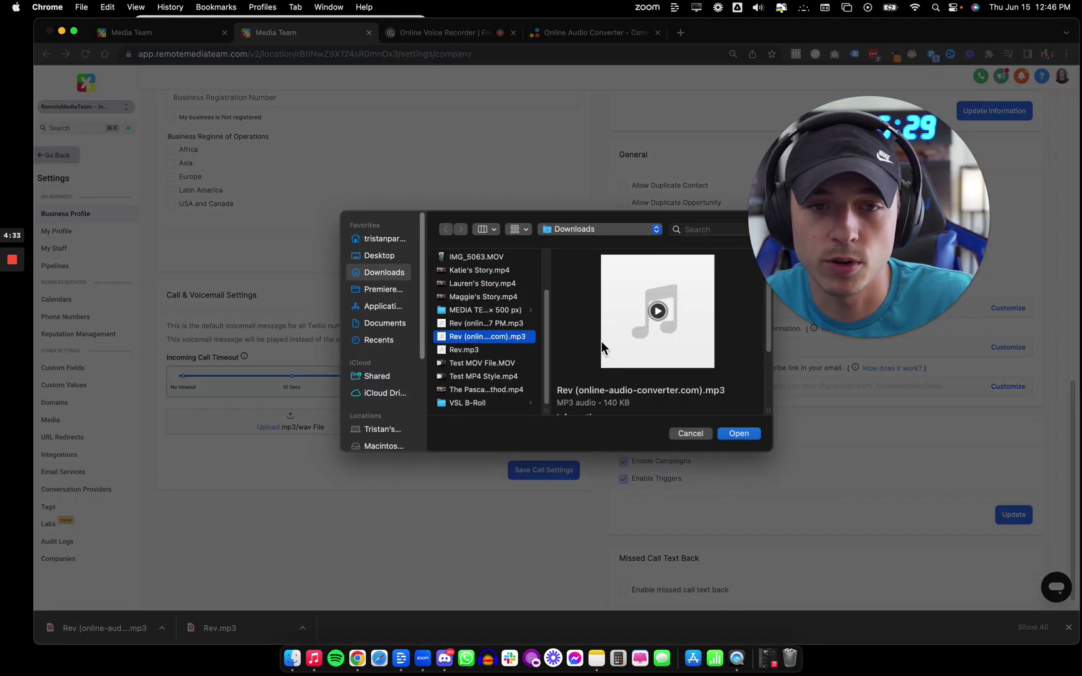
scroll(632, 373, "down", 2)
left_click(734, 434)
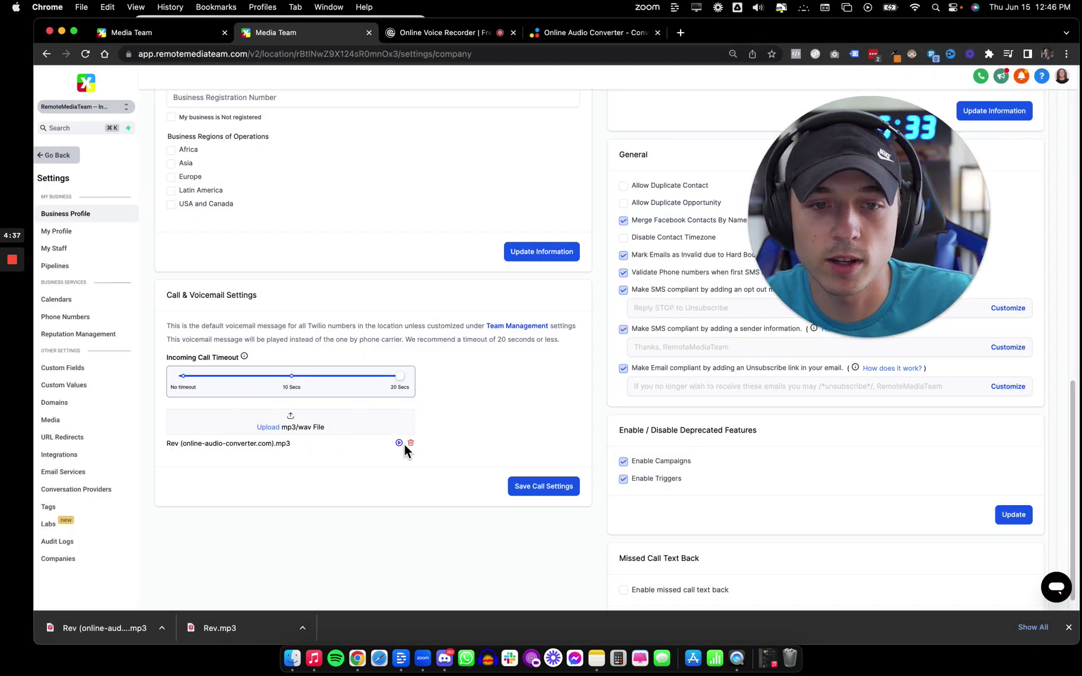
Play the uploaded voicemail to check it and save the call settings
left_click(399, 444)
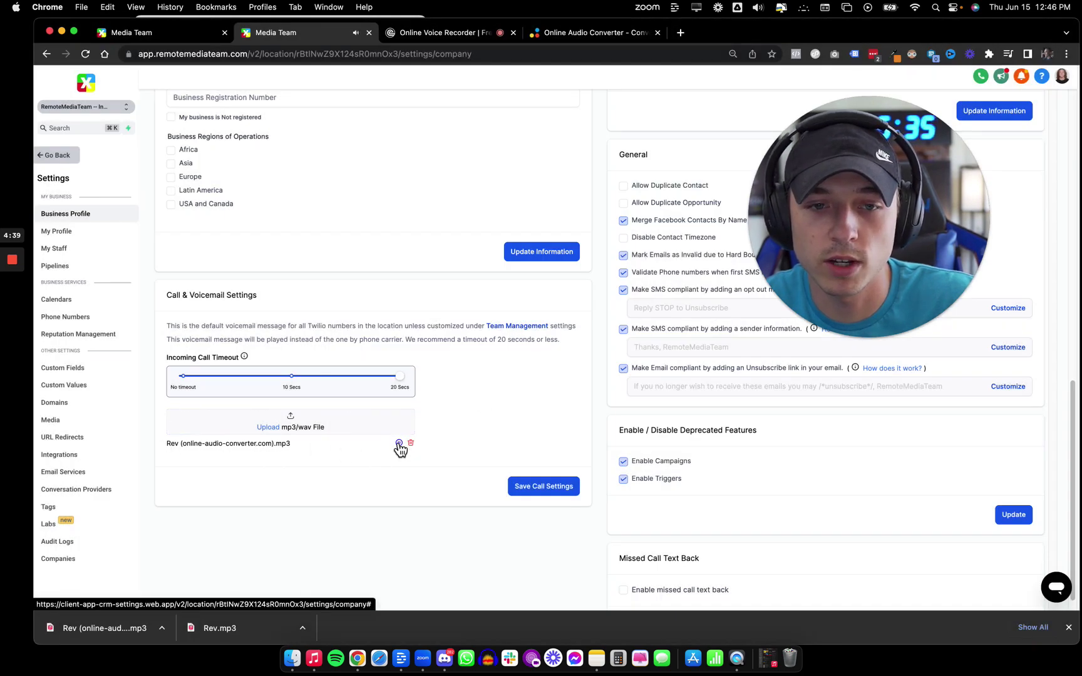
left_click(556, 486)
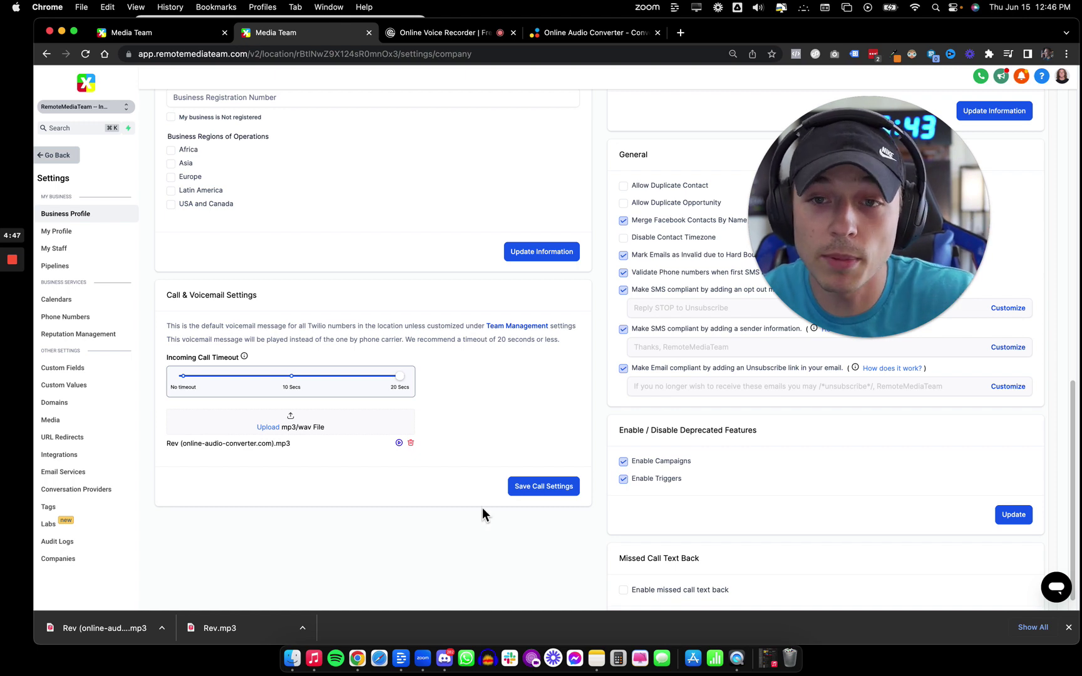
left_click(529, 489)
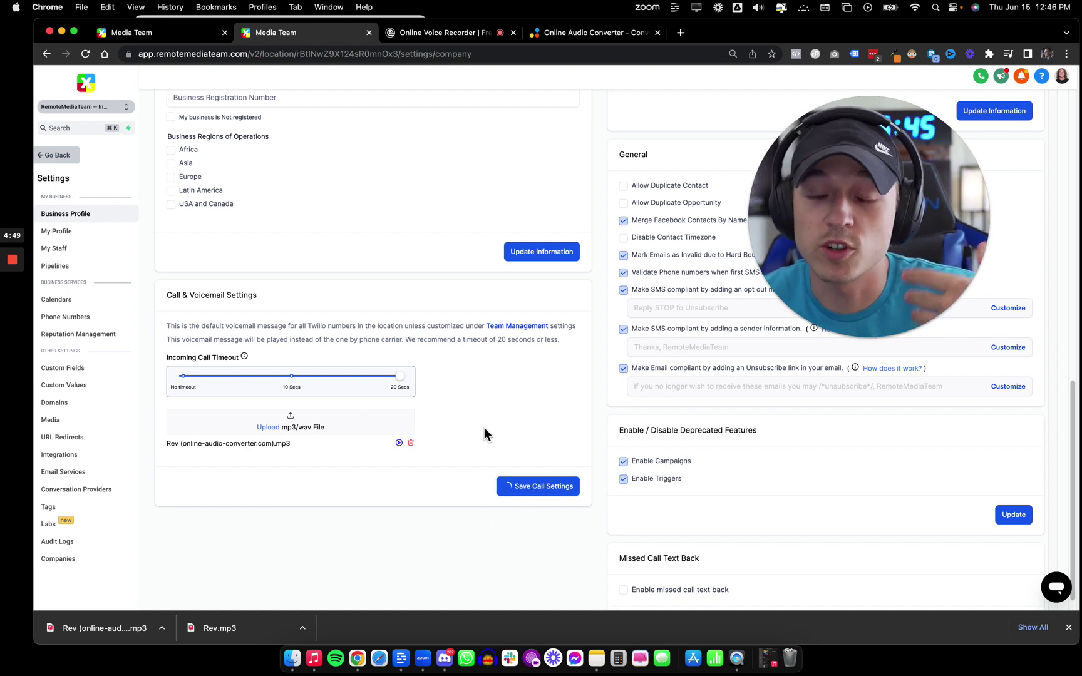
Leave settings and create a new workflow from scratch
scroll(449, 420, "up", 10)
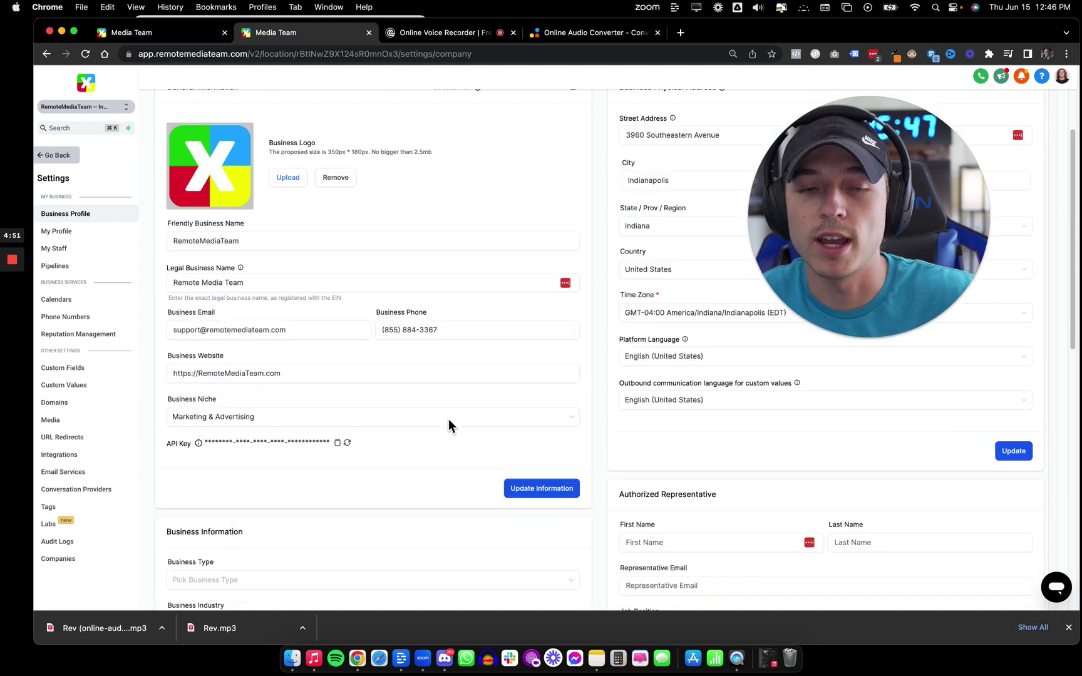
left_click(55, 159)
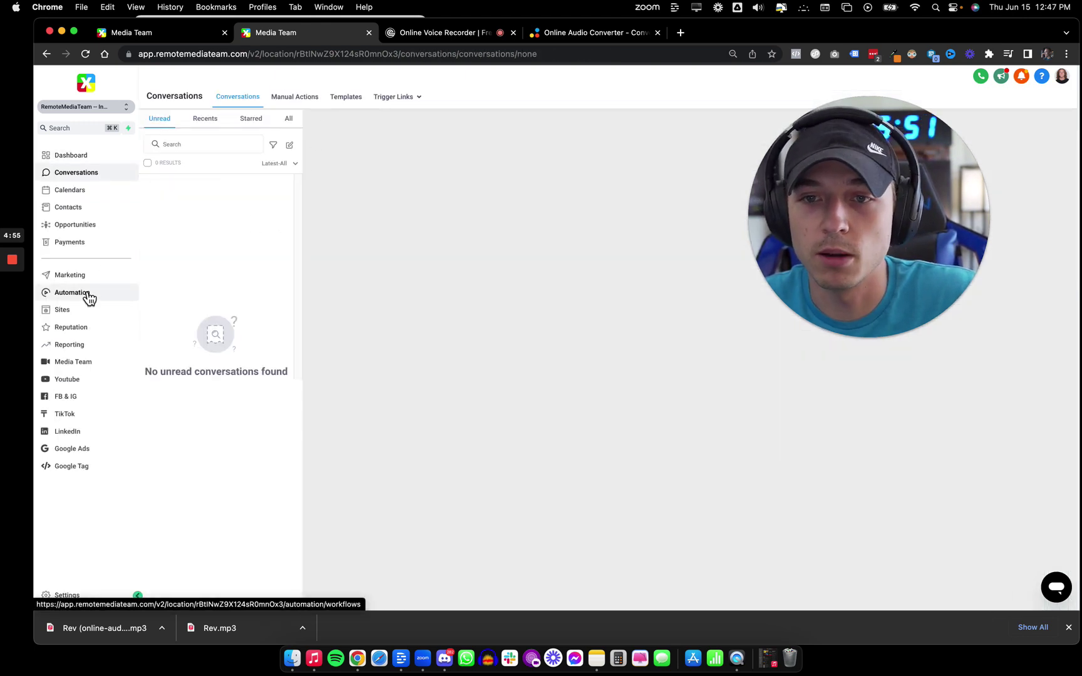
left_click(188, 33)
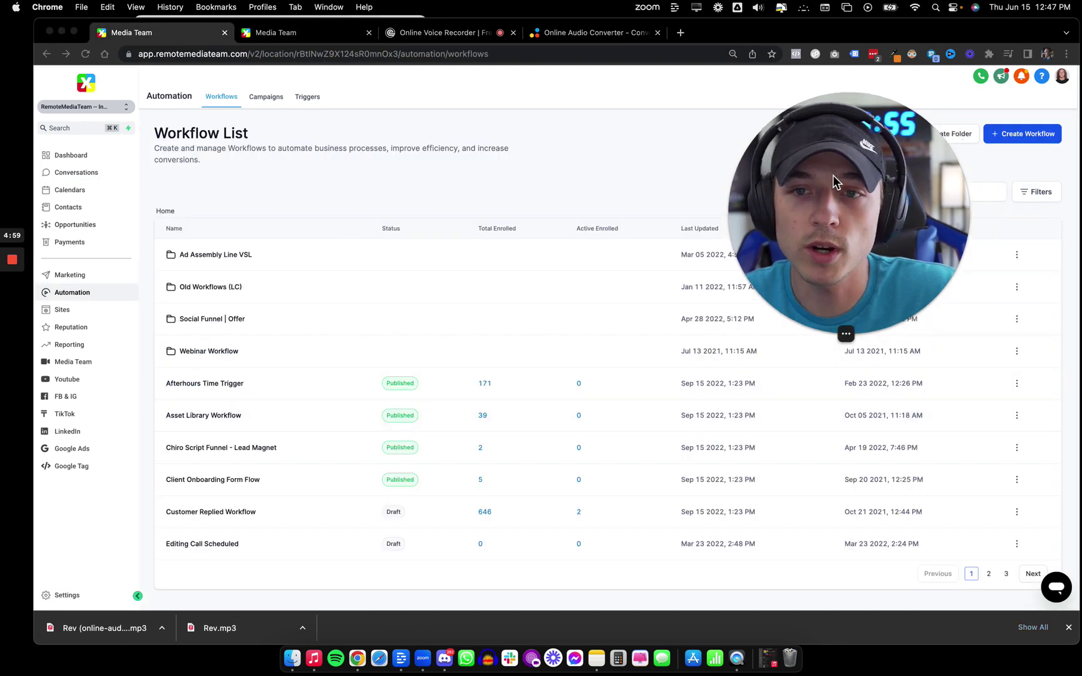
left_click(1023, 133)
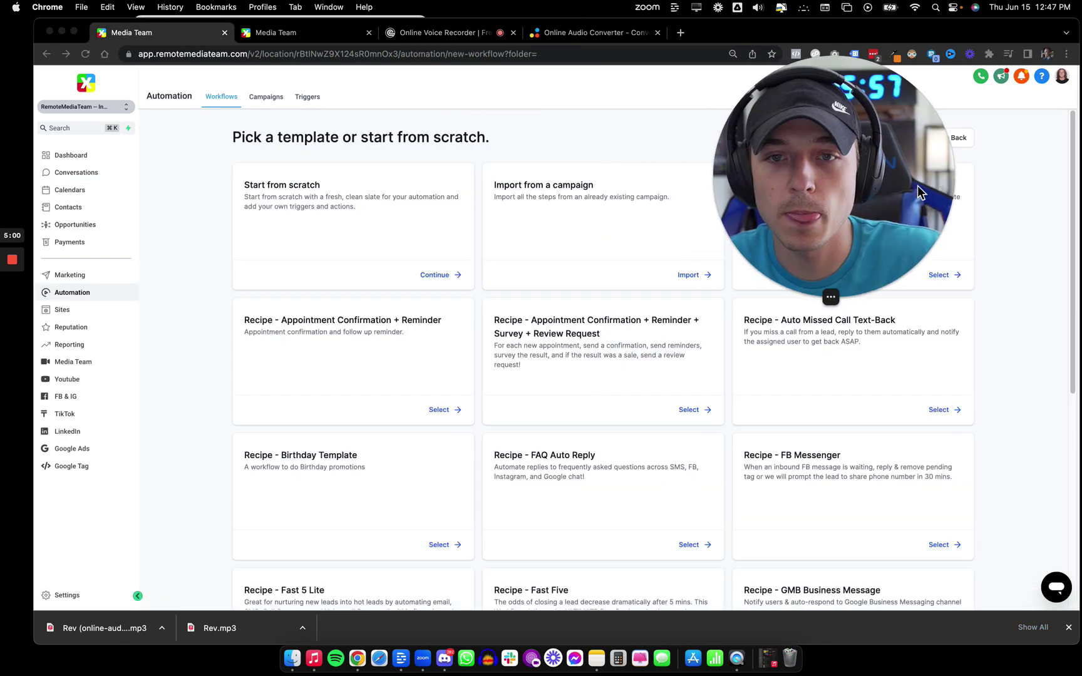
left_click(445, 274)
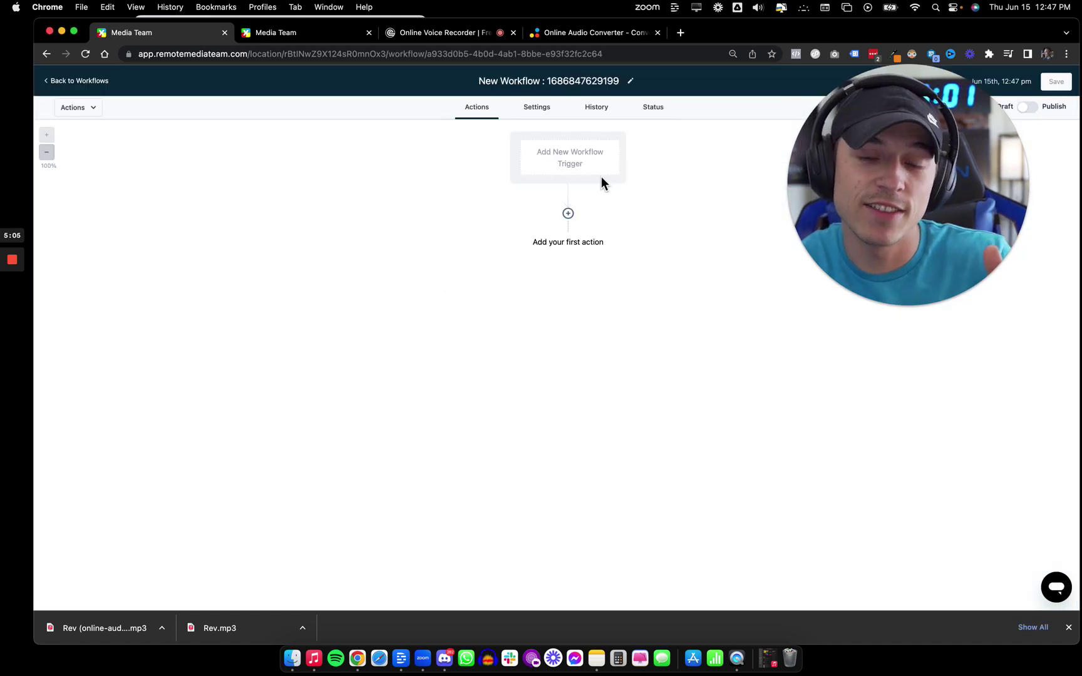
Name the new workflow 'Test Voicemail 2'
left_click(617, 81)
triple_click(615, 81)
type("Te")
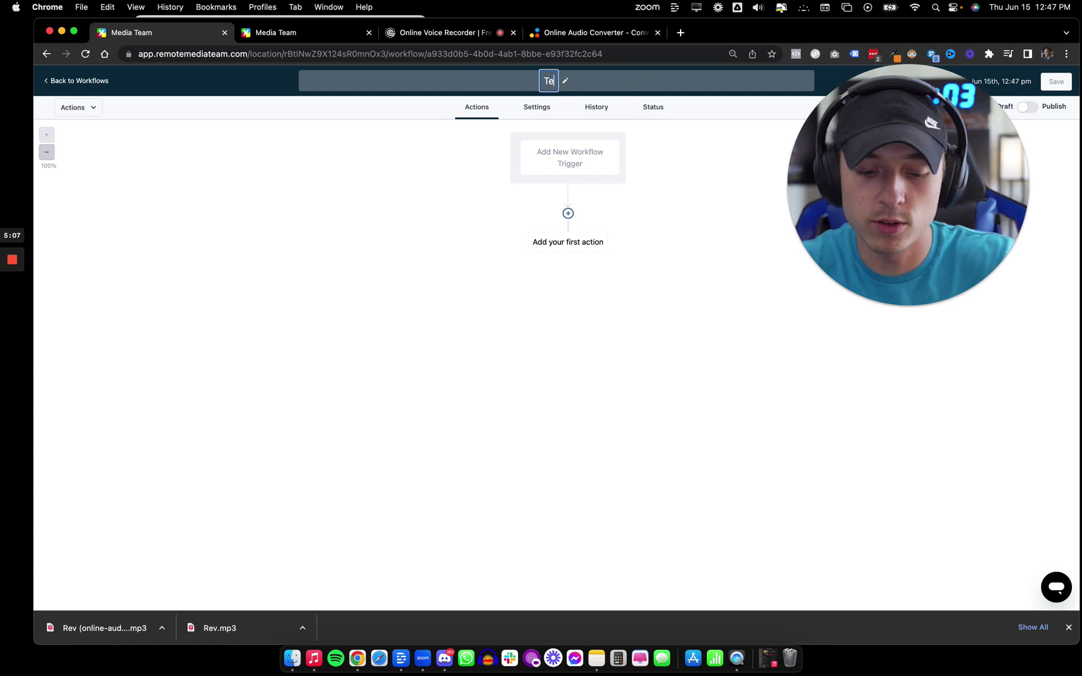
type("st Voicemail 2")
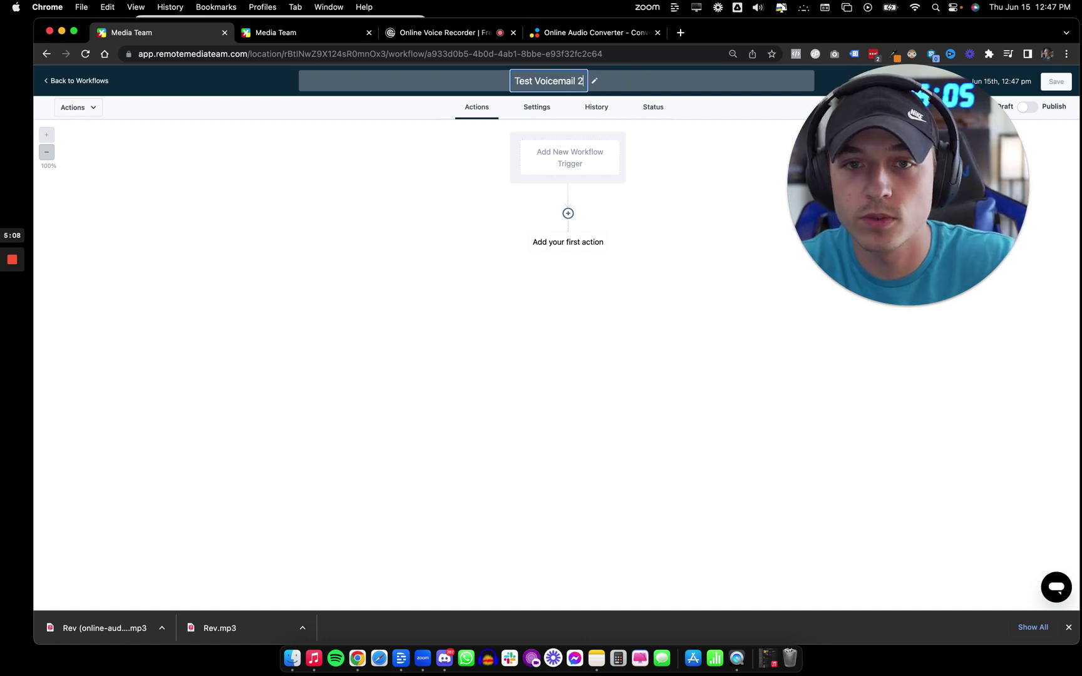
key("Return")
mouse_move(22, 321)
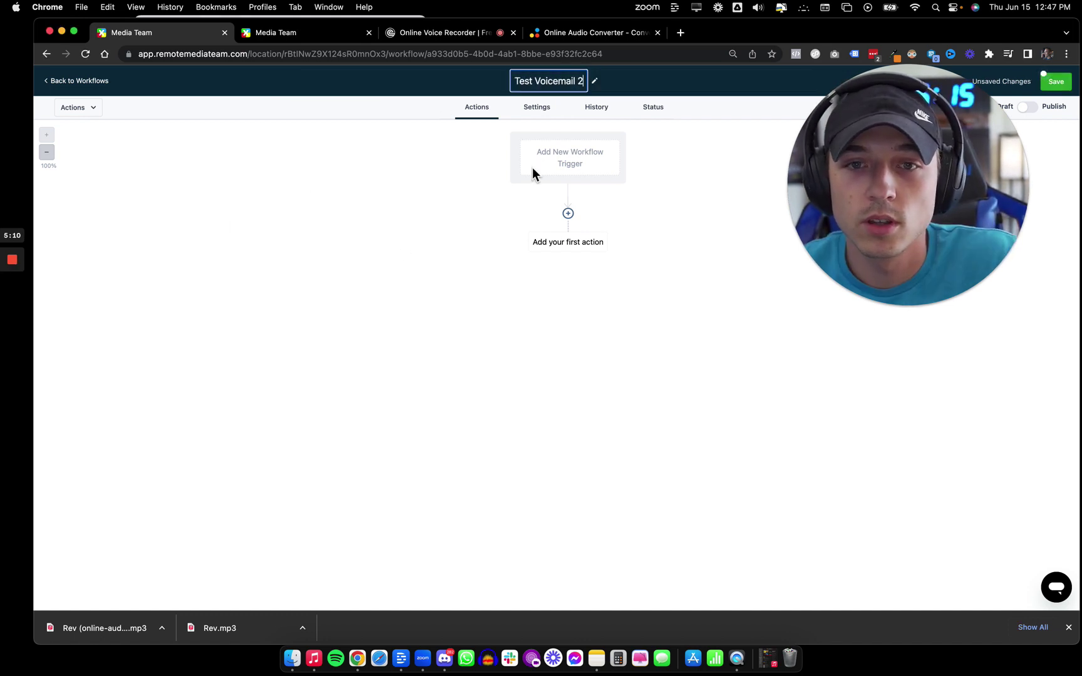
left_click(550, 157)
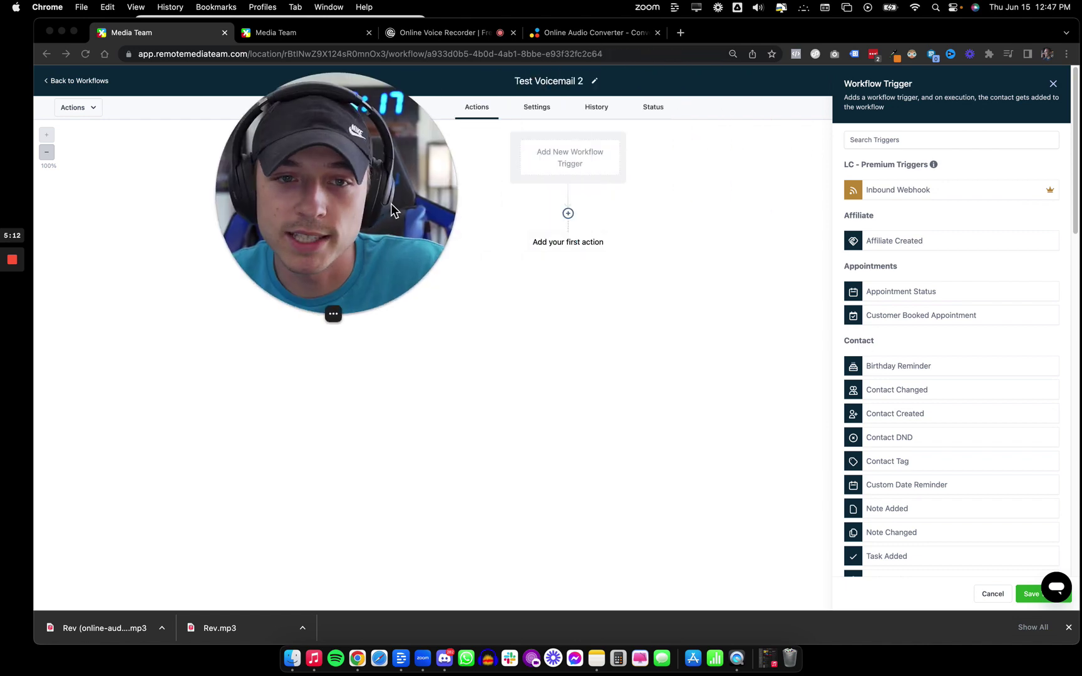
Search the trigger list for 'tag' and choose the Contact Tag trigger
left_click(915, 139)
type("test")
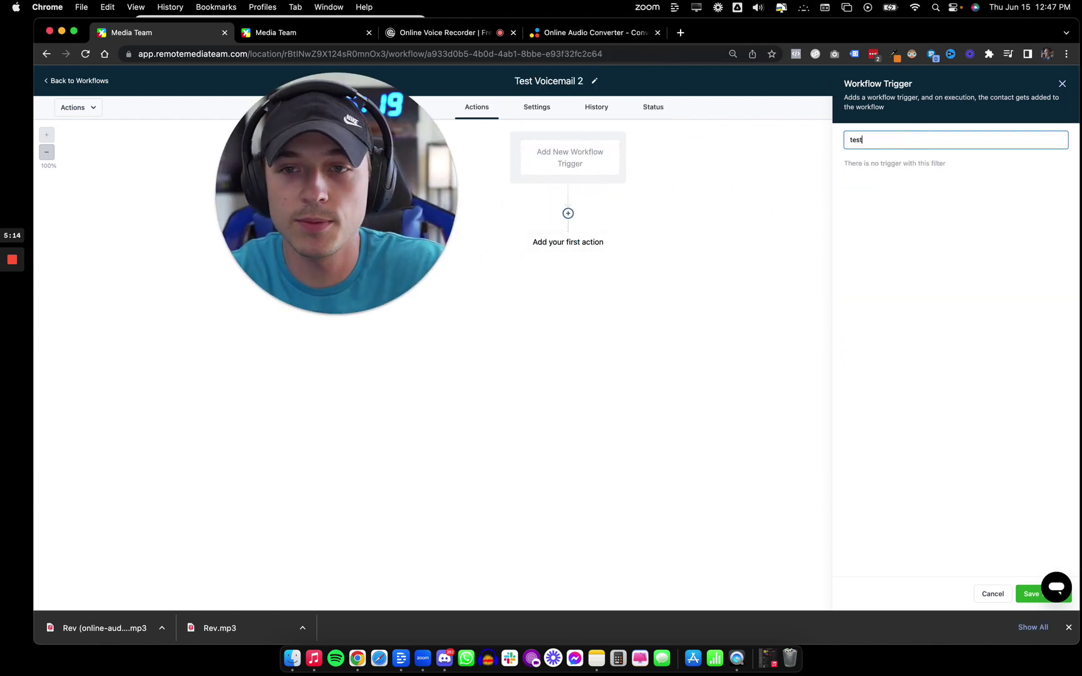
key("BackSpace")
key("BackSpace")
key("BackSpace")
key("BackSpace")
type("tag")
left_click(981, 188)
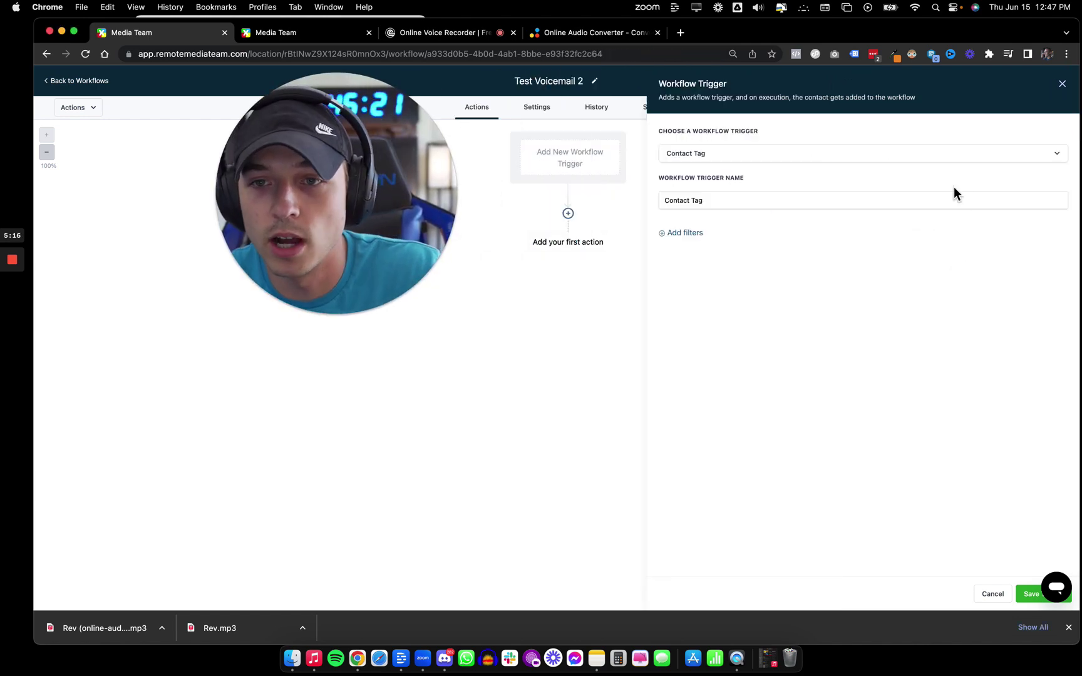
Add a Tag Added filter with a new 'test voice' tag and save the trigger
left_click(684, 232)
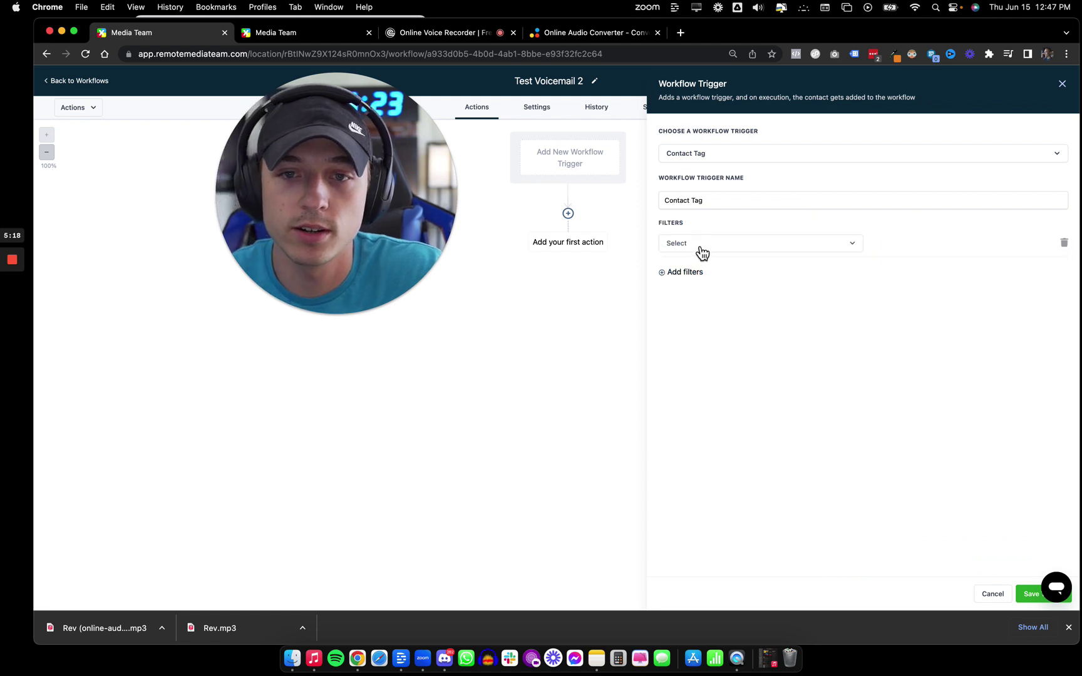
left_click(702, 246)
left_click(712, 311)
left_click(893, 247)
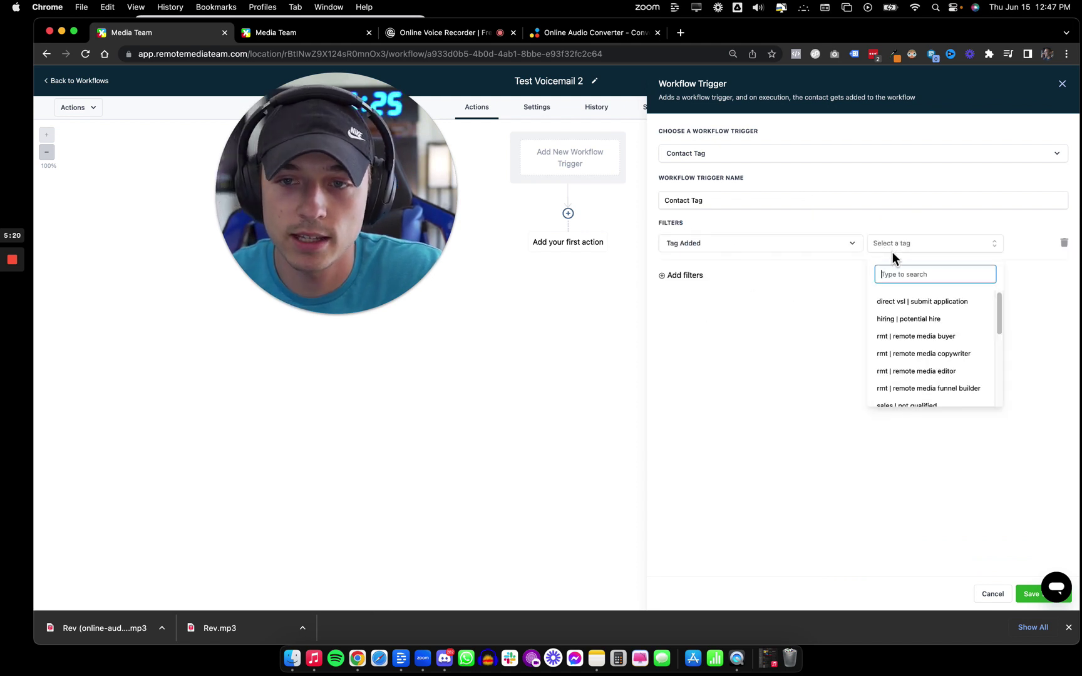
type("test voice")
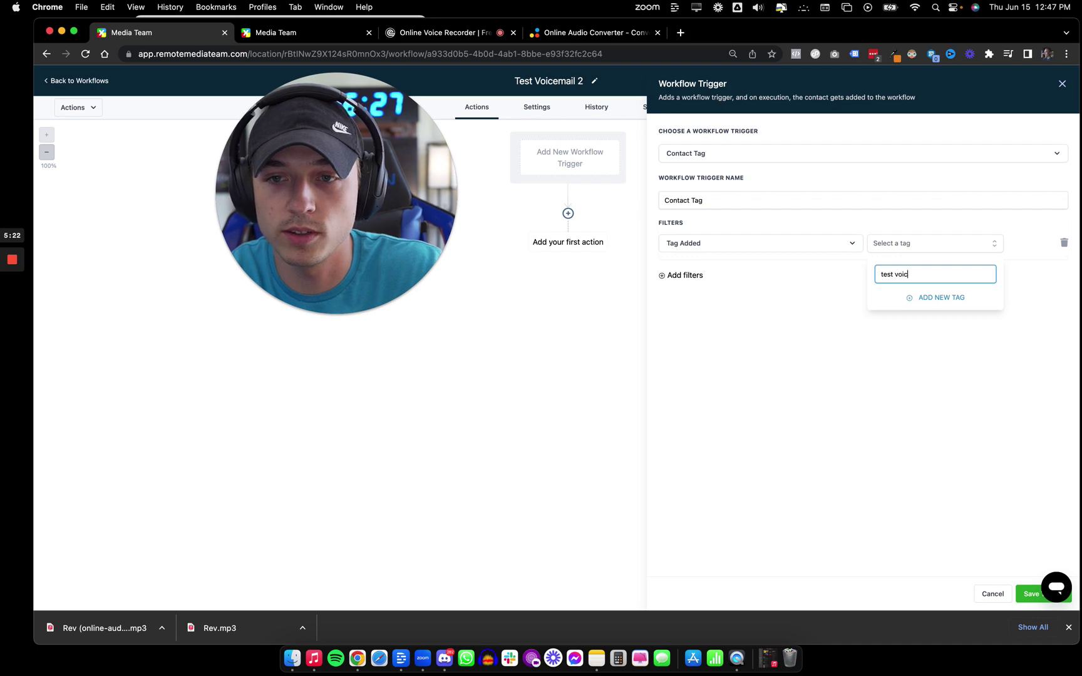
left_click(959, 303)
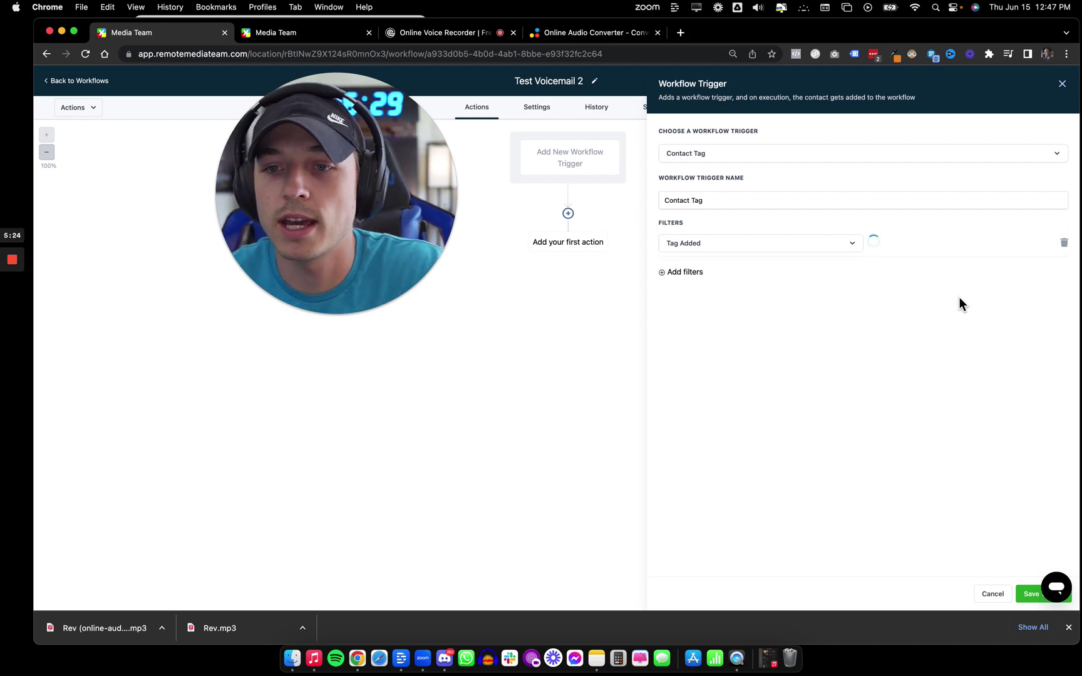
left_click(1033, 593)
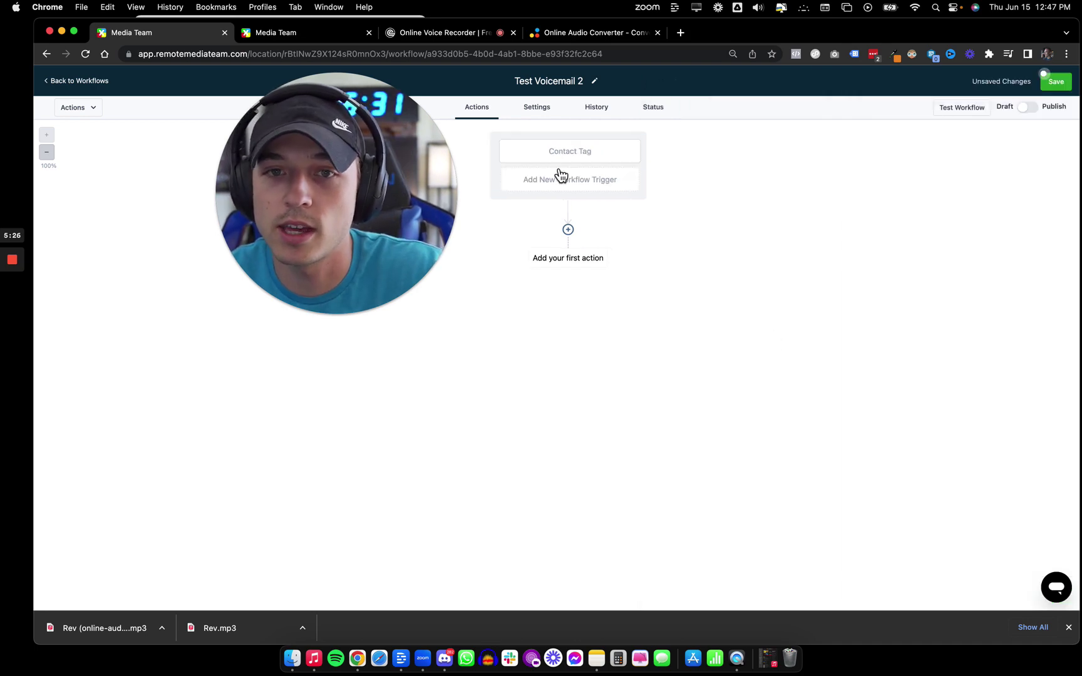
left_click(546, 118)
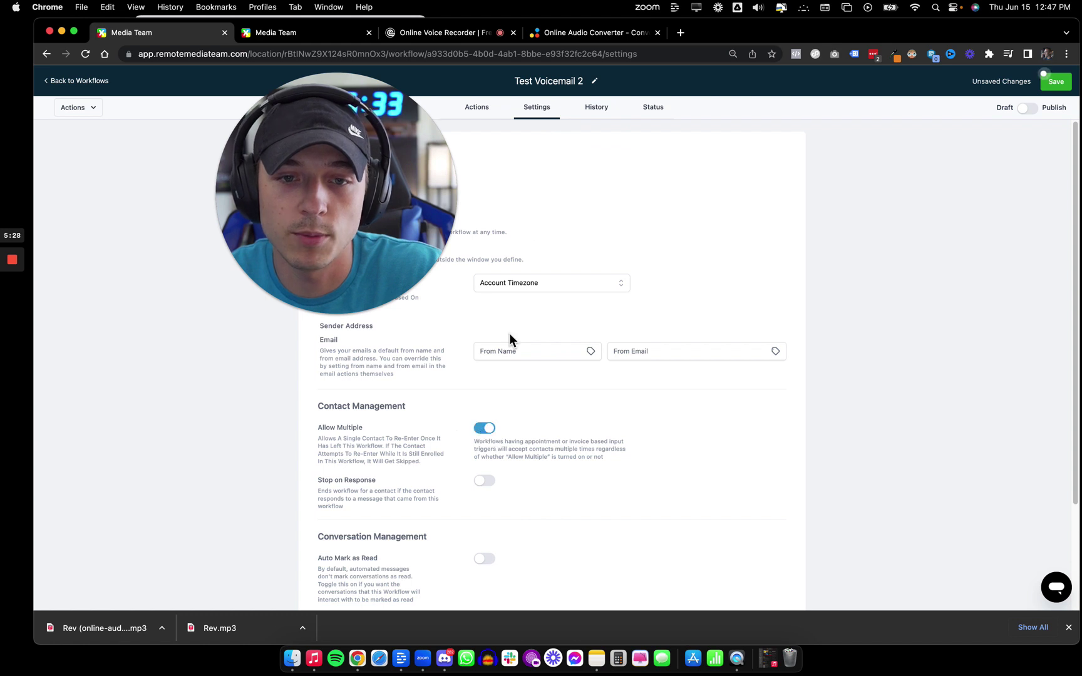
left_click(477, 107)
left_click_drag(333, 172, 804, 246)
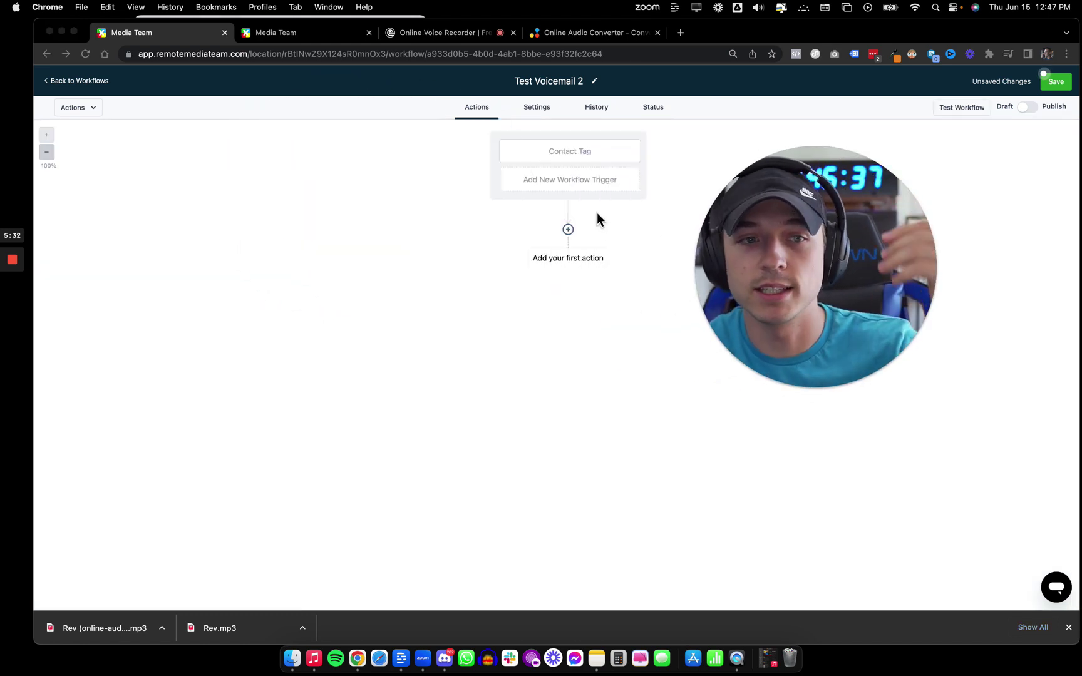
Add a Voicemail action right under the trigger so its Upload file settings appear
left_click(568, 232)
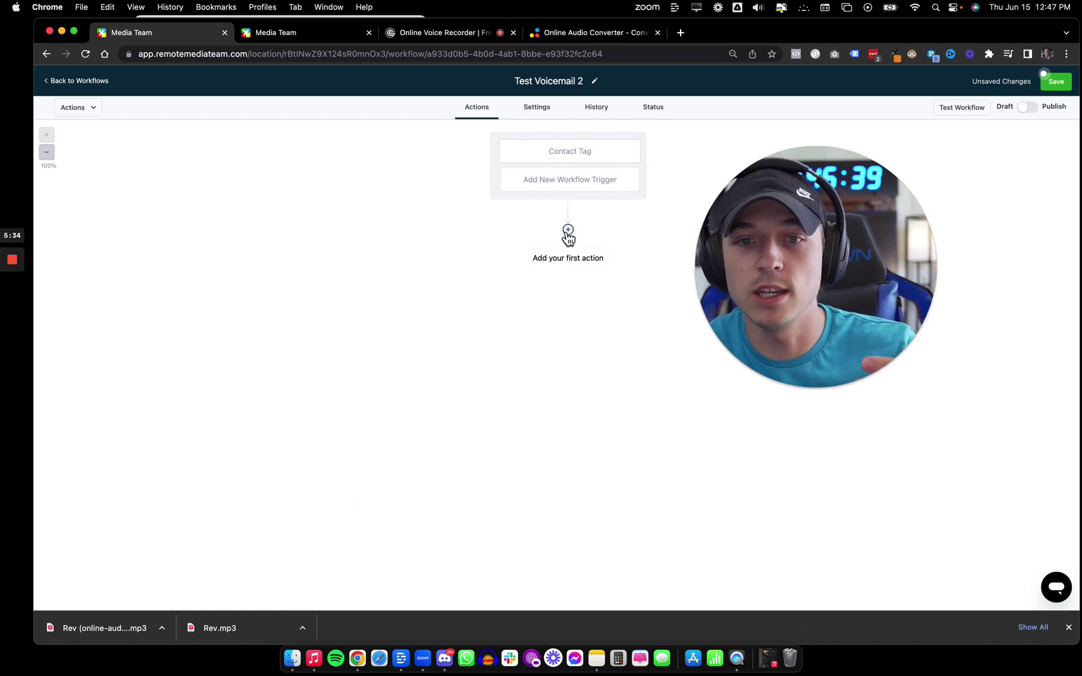
left_click(568, 232)
left_click_drag(842, 280, 381, 264)
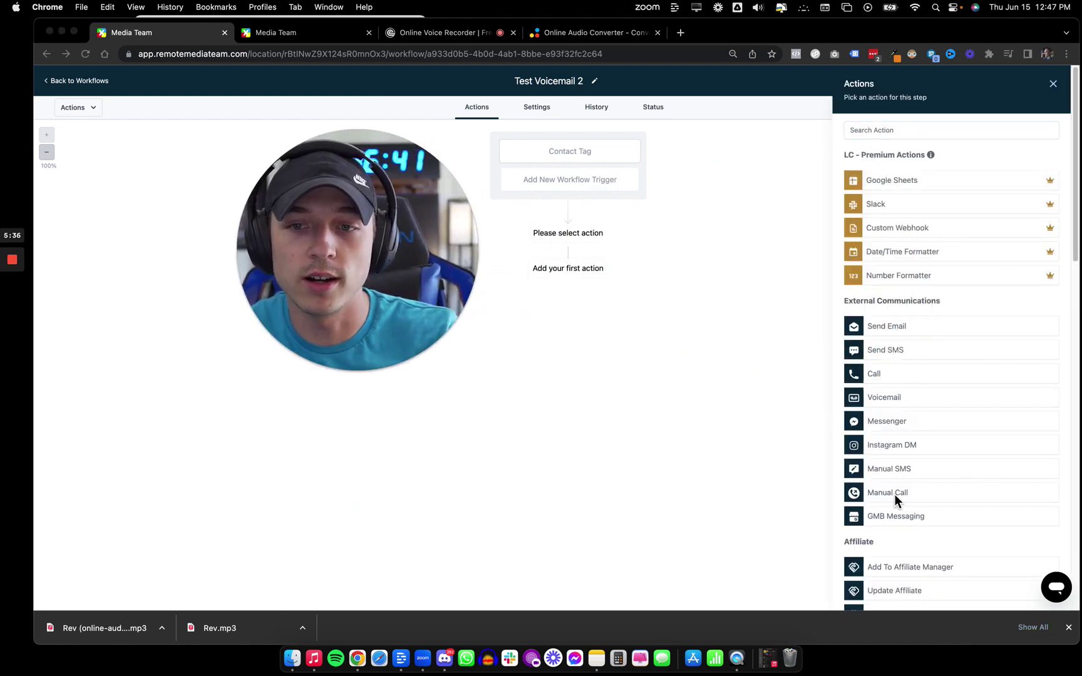
left_click(885, 403)
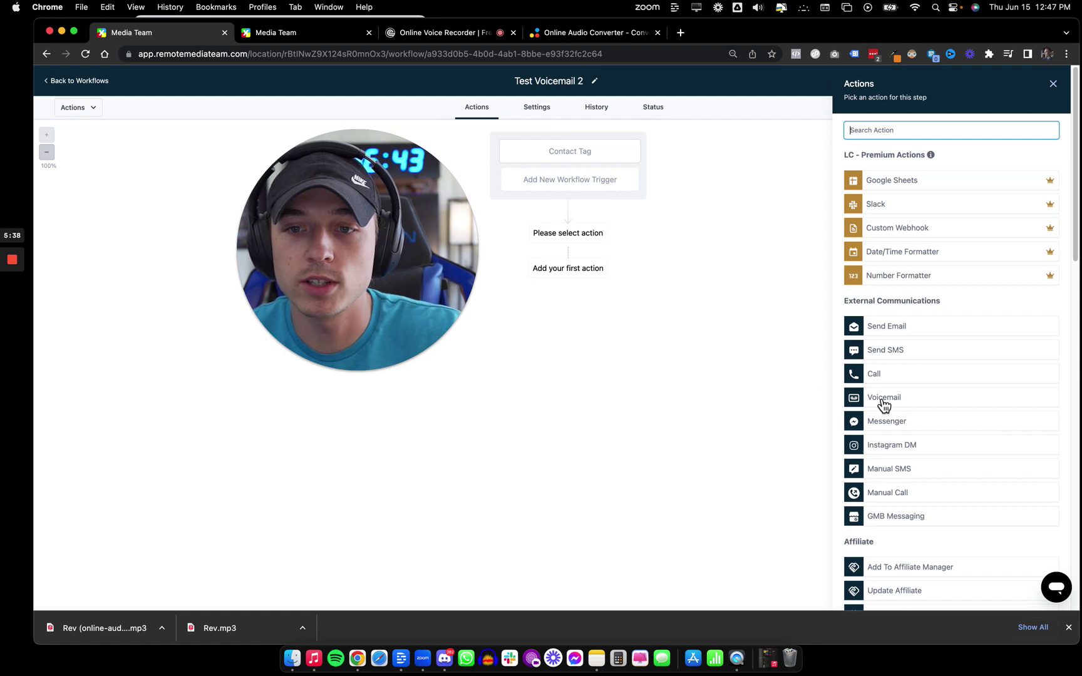
left_click(884, 403)
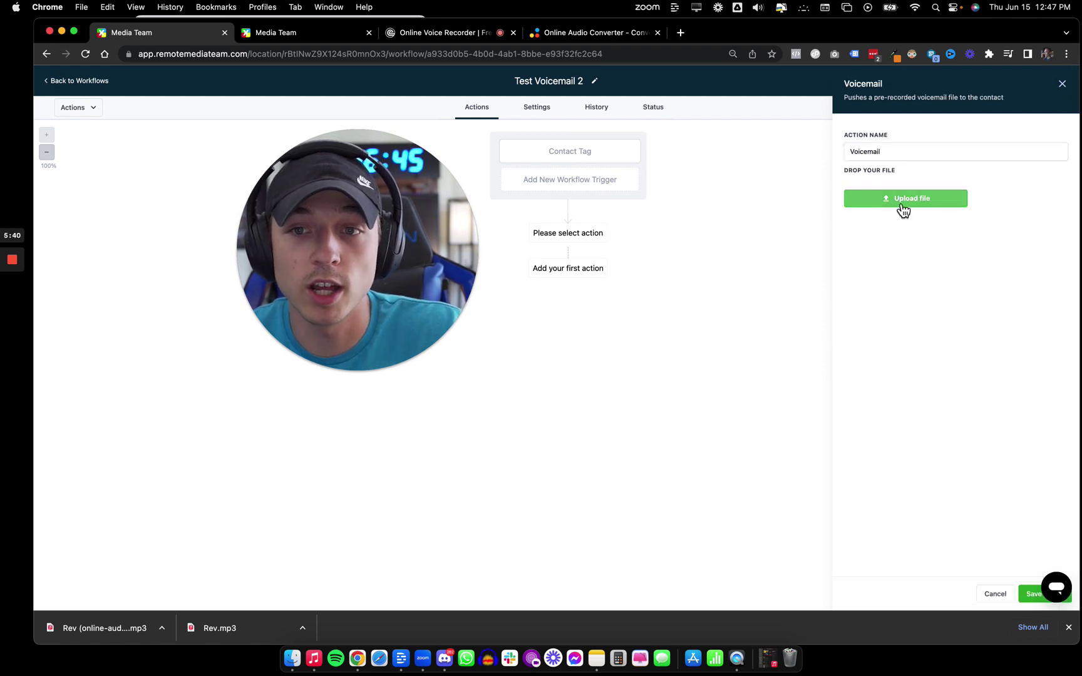
left_click_drag(365, 270, 405, 246)
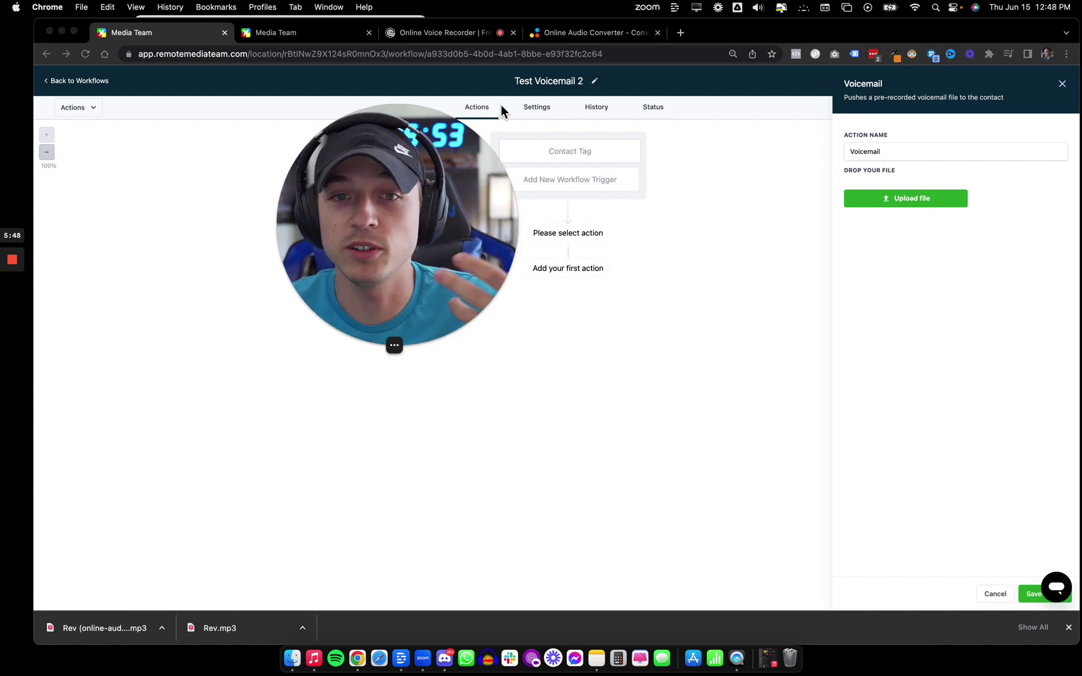
left_click_drag(398, 230, 930, 351)
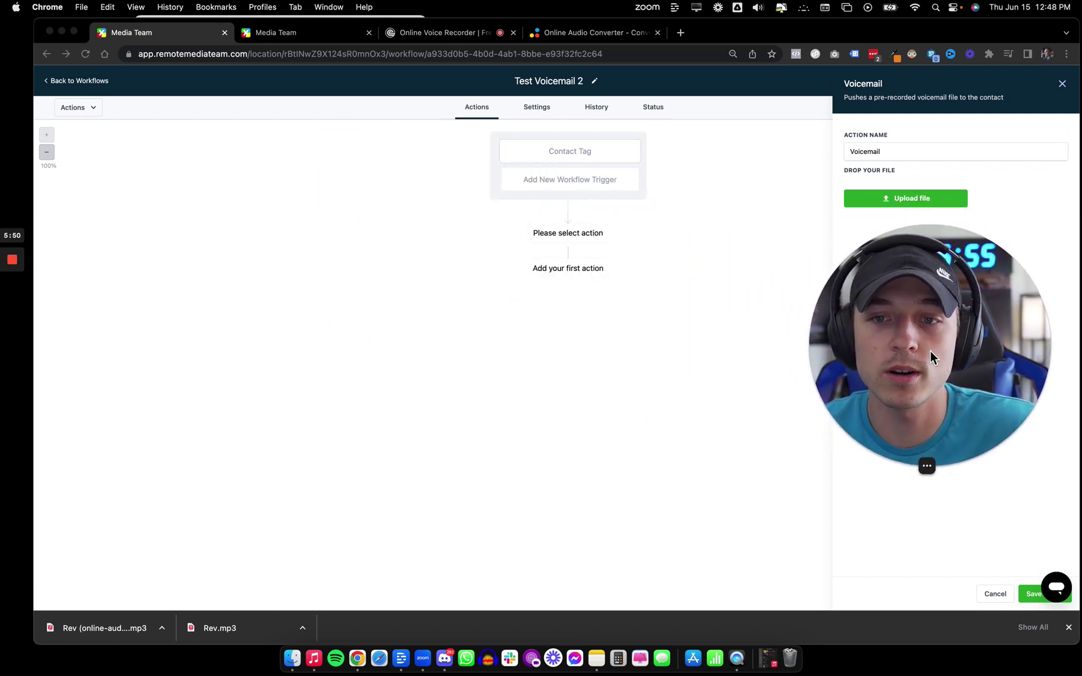
Delete the previous recording in Rev Online Voice Recorder
left_click(458, 38)
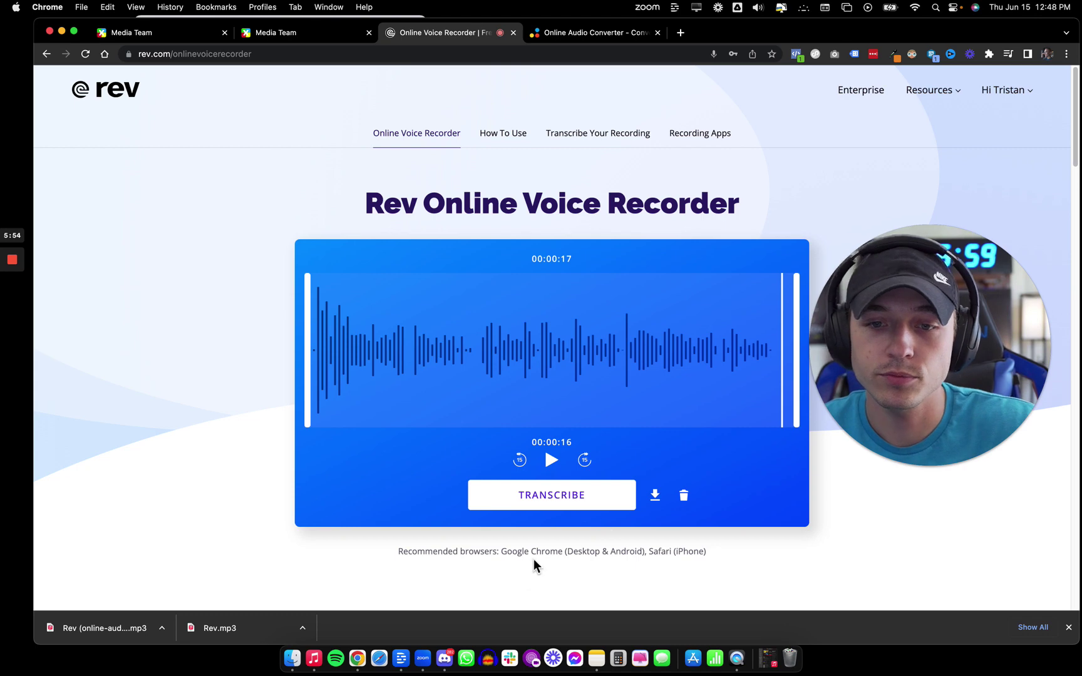
left_click(684, 495)
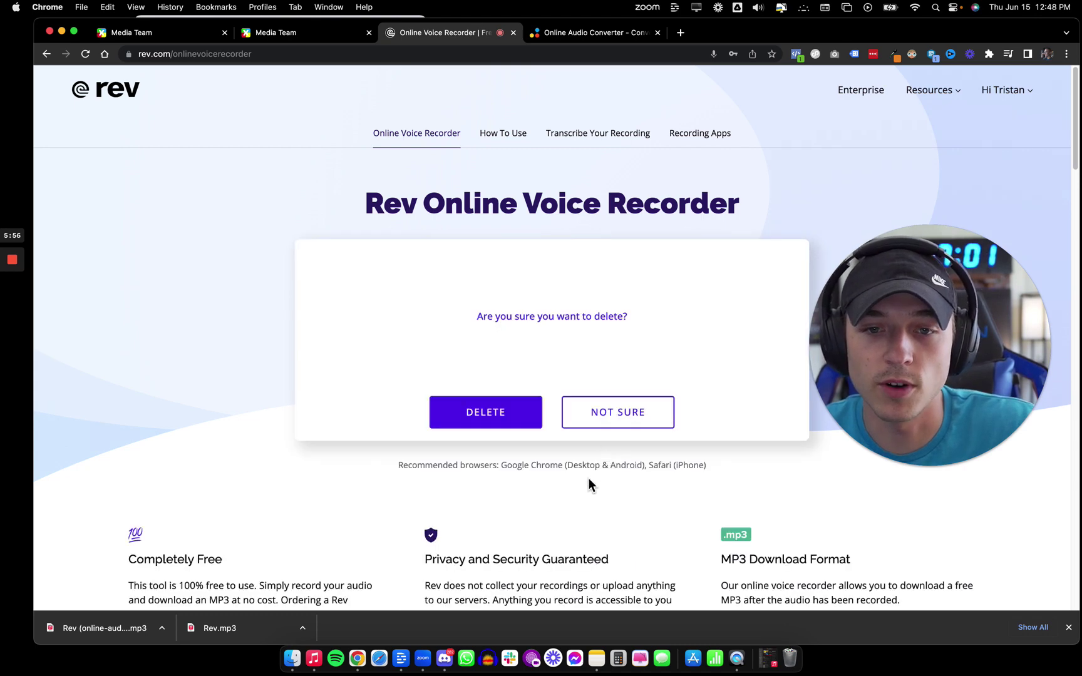
left_click(486, 413)
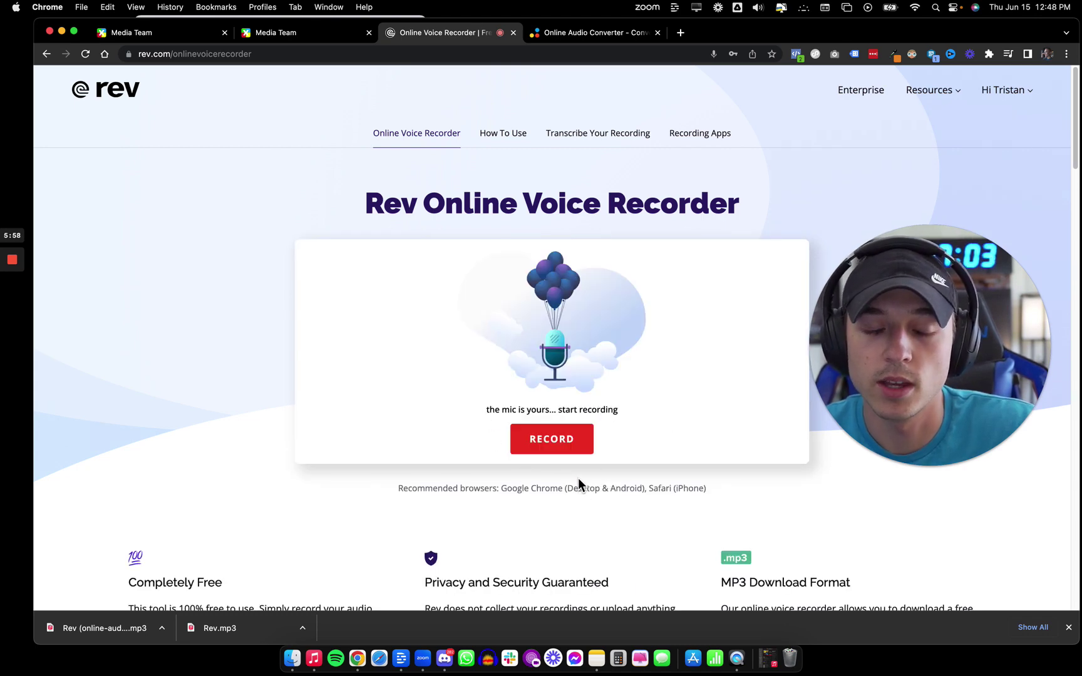
Record a new 25-second voicemail, preview it, and download it as Rev (1).mp3
left_click(559, 444)
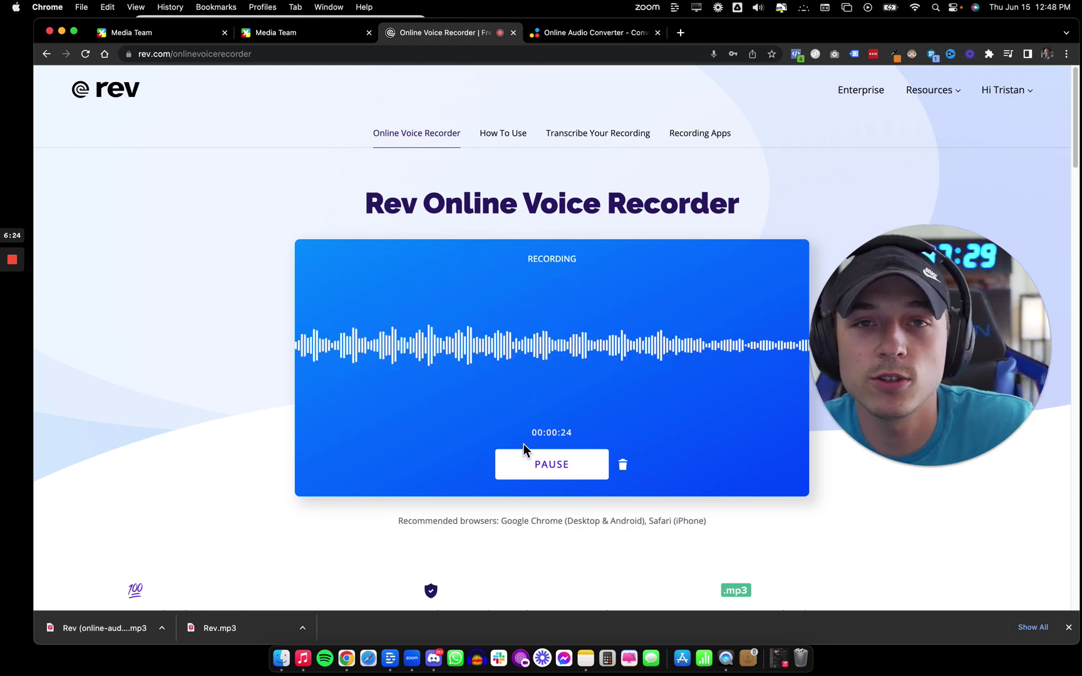
left_click(531, 464)
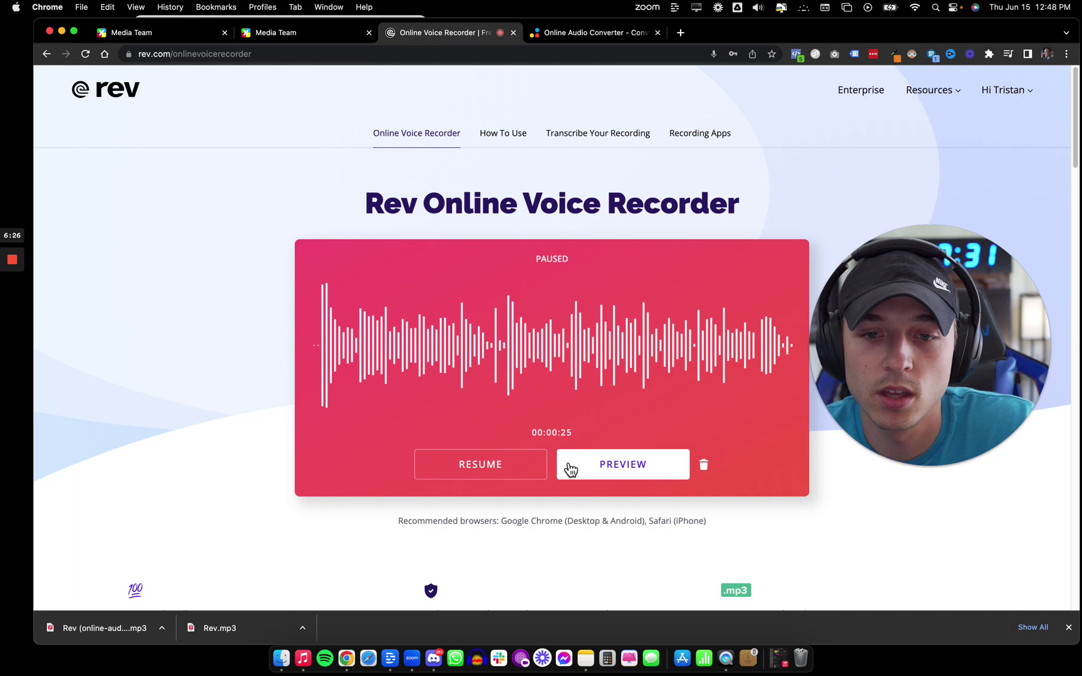
left_click(597, 471)
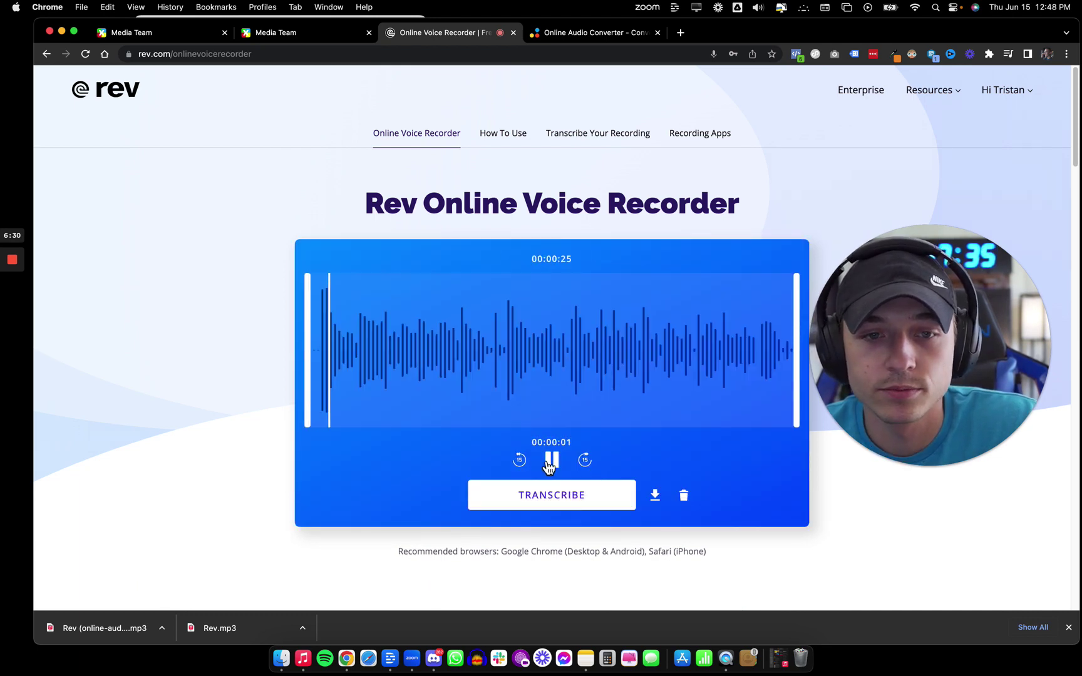
left_click(656, 496)
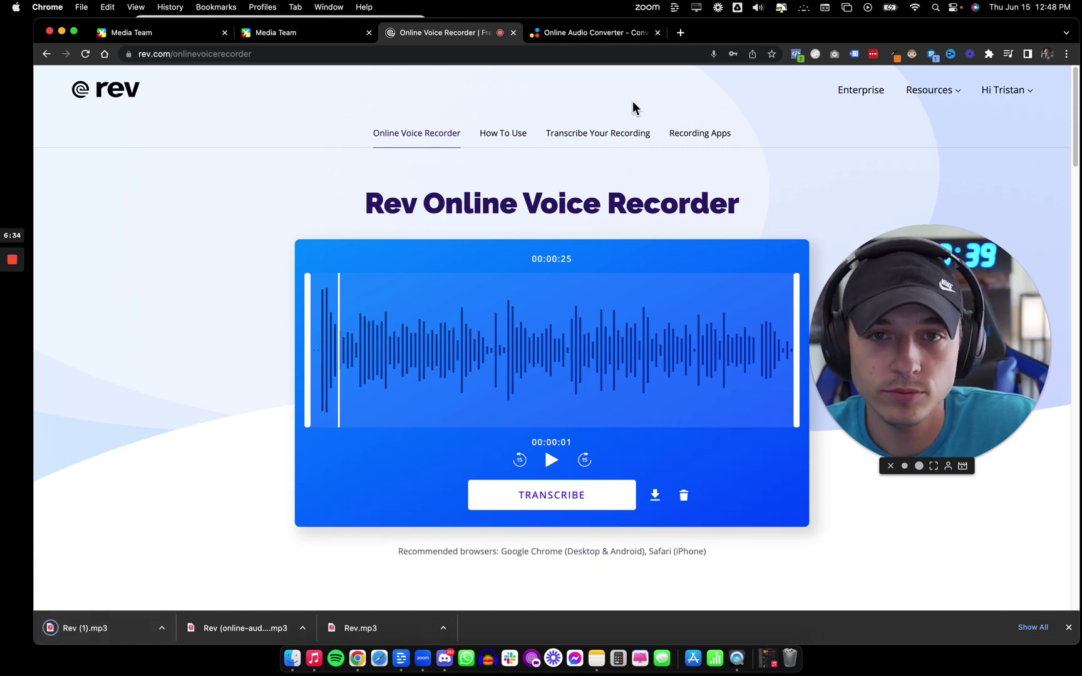
Convert Rev (1).mp3 to MP3 at Economy 64 kbps and download the converted file
left_click(588, 35)
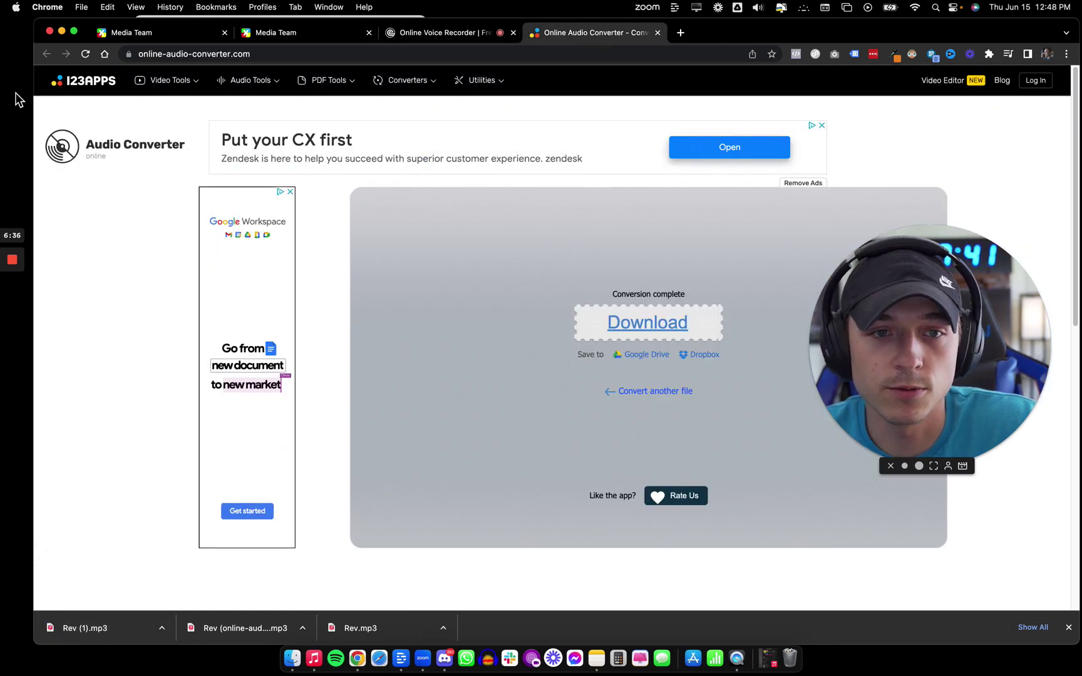
left_click(84, 53)
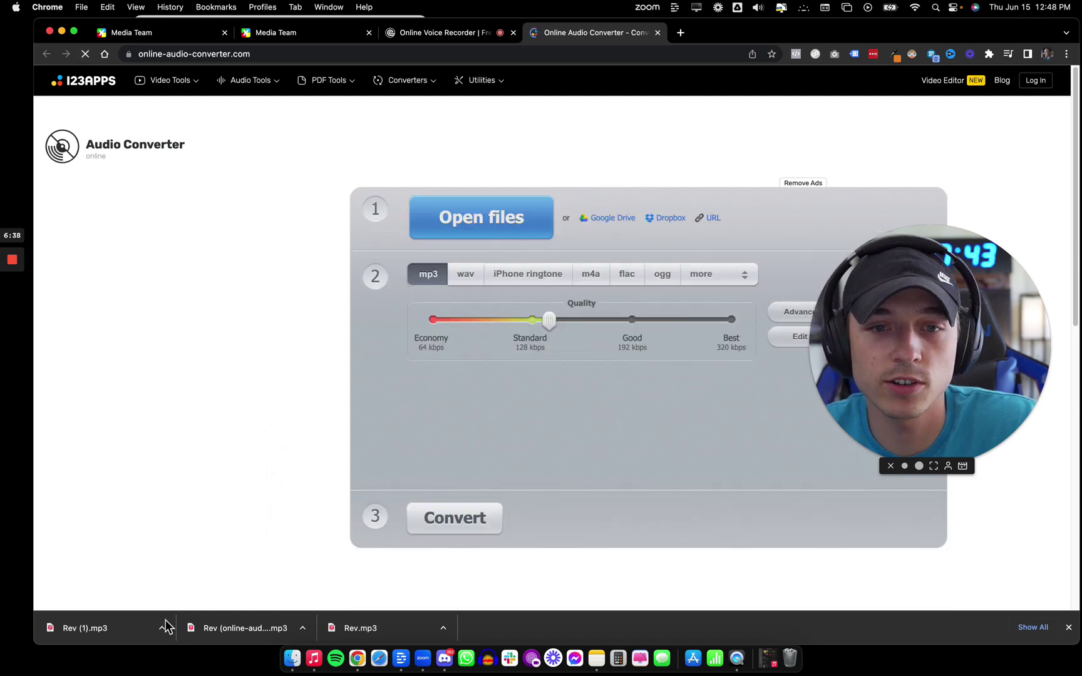
left_click_drag(539, 330, 433, 327)
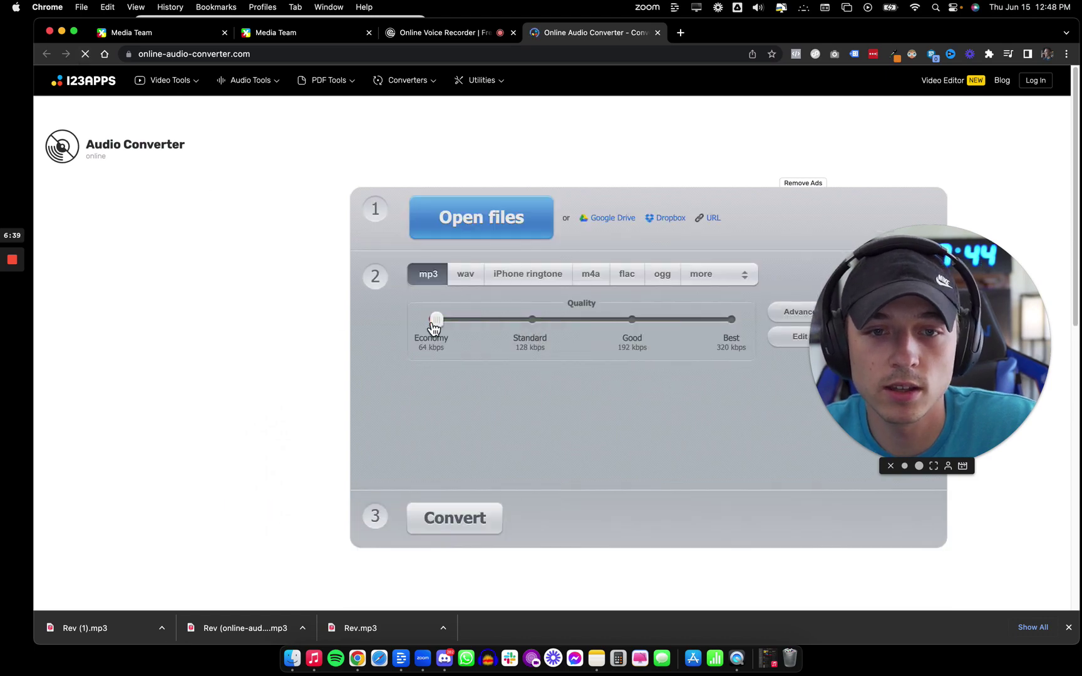
left_click(487, 230)
scroll(495, 351, "down", 2)
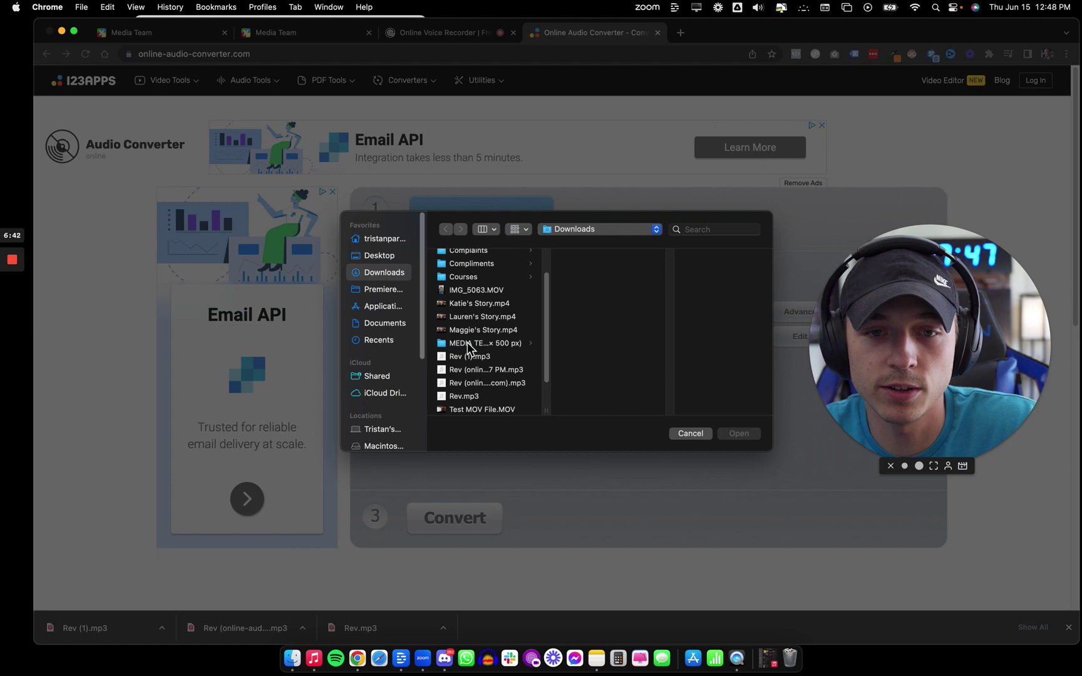
left_click(470, 356)
left_click(738, 436)
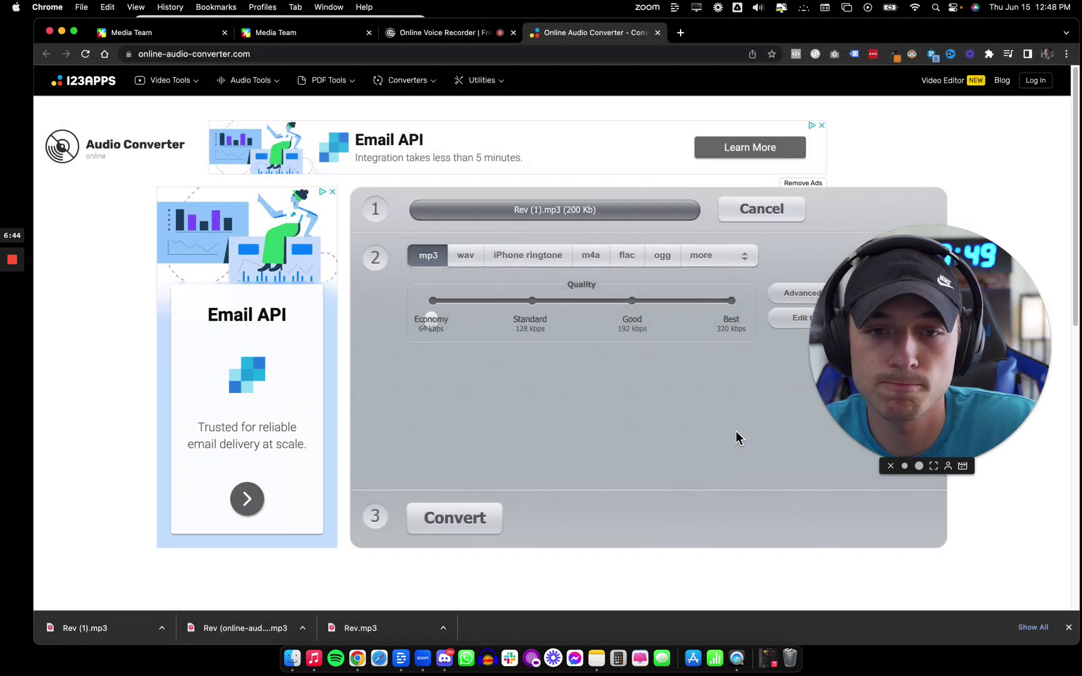
left_click(456, 528)
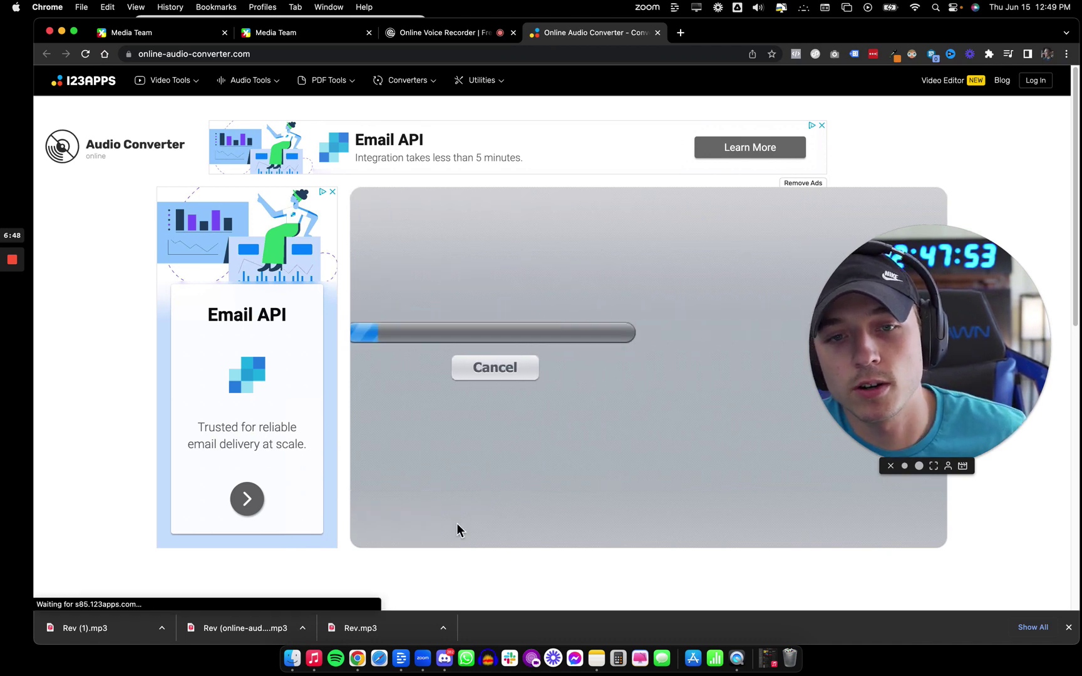
left_click(648, 326)
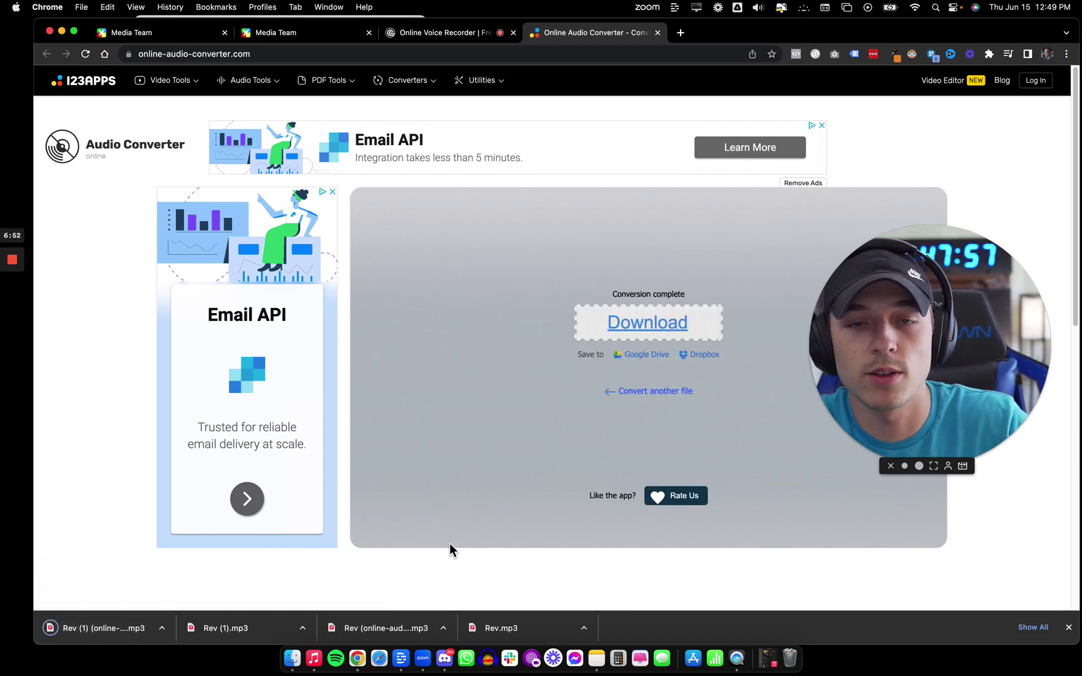
Upload Rev (1) (online-audio-converter.com).mp3 to the Voicemail action and play it back
left_click(307, 30)
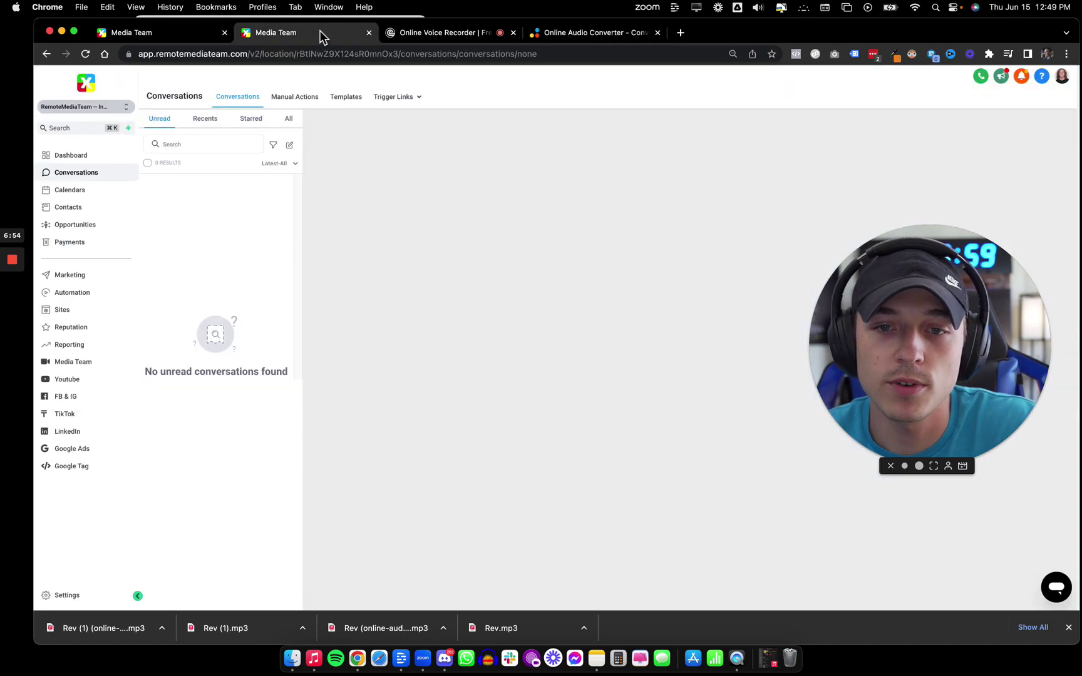
left_click(194, 39)
left_click(861, 193)
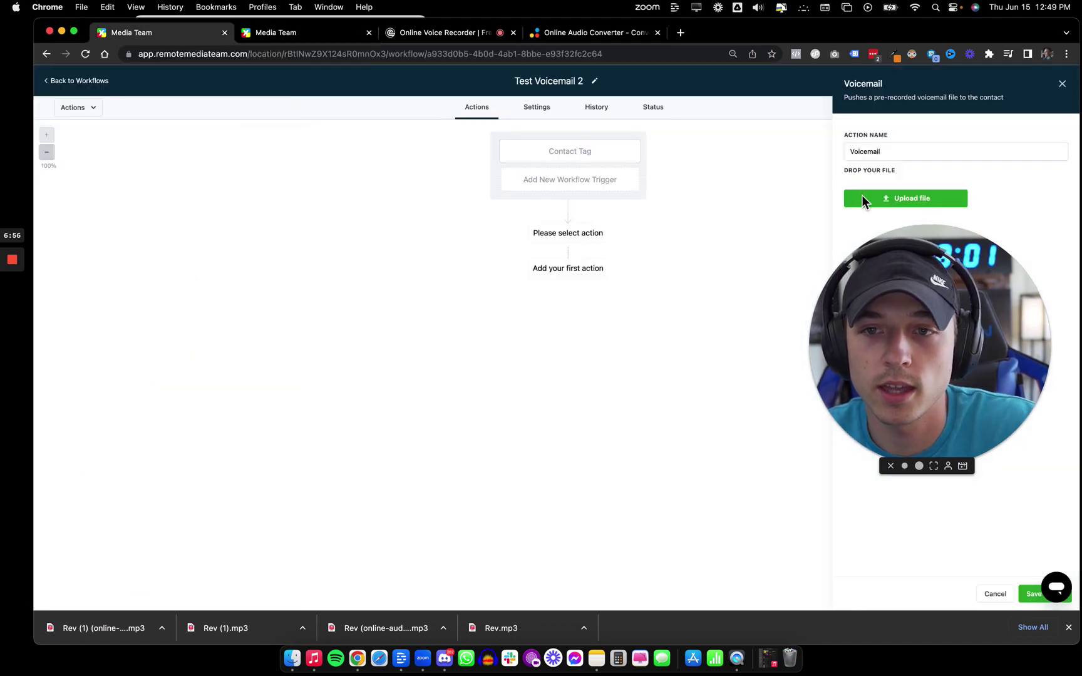
scroll(487, 360, "down", 3)
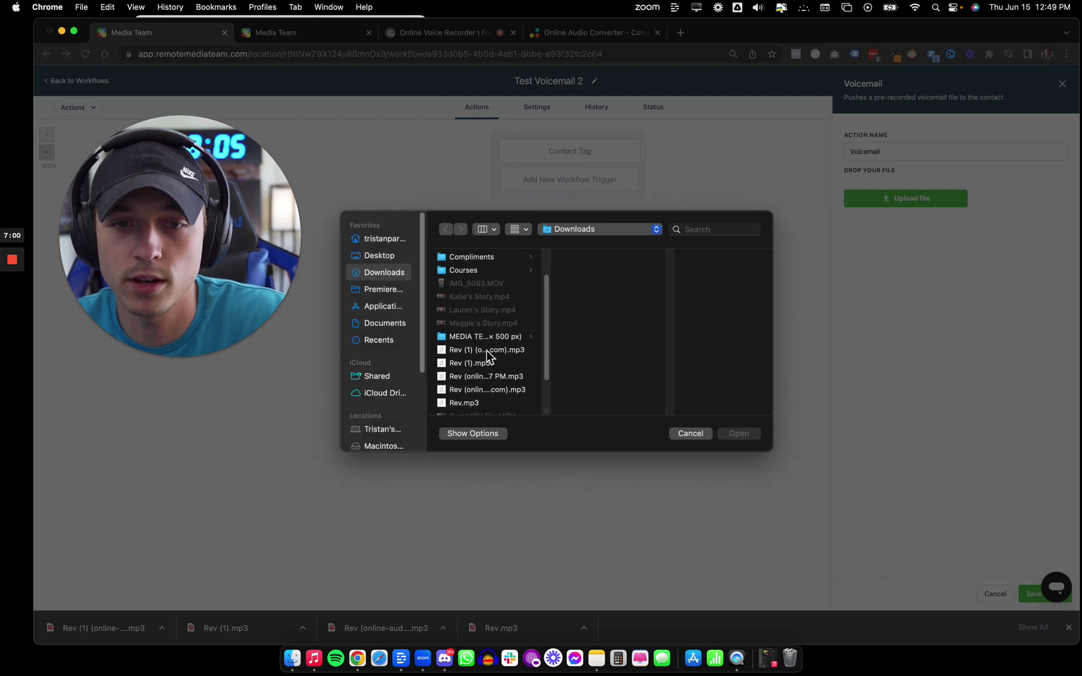
left_click(486, 351)
scroll(646, 365, "down", 2)
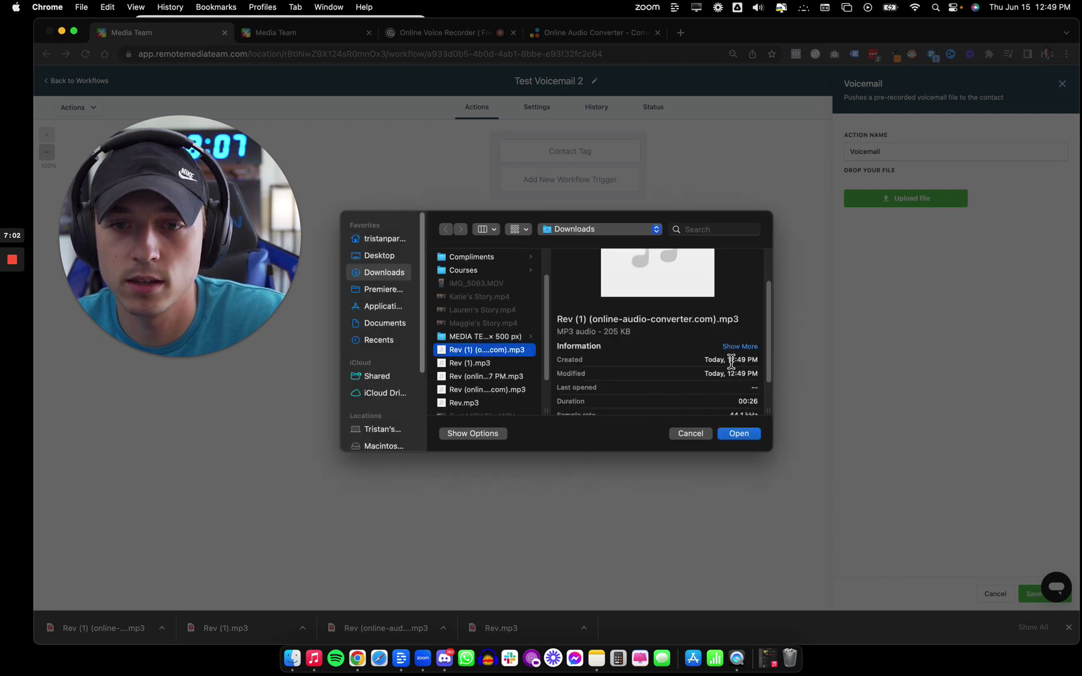
left_click(741, 435)
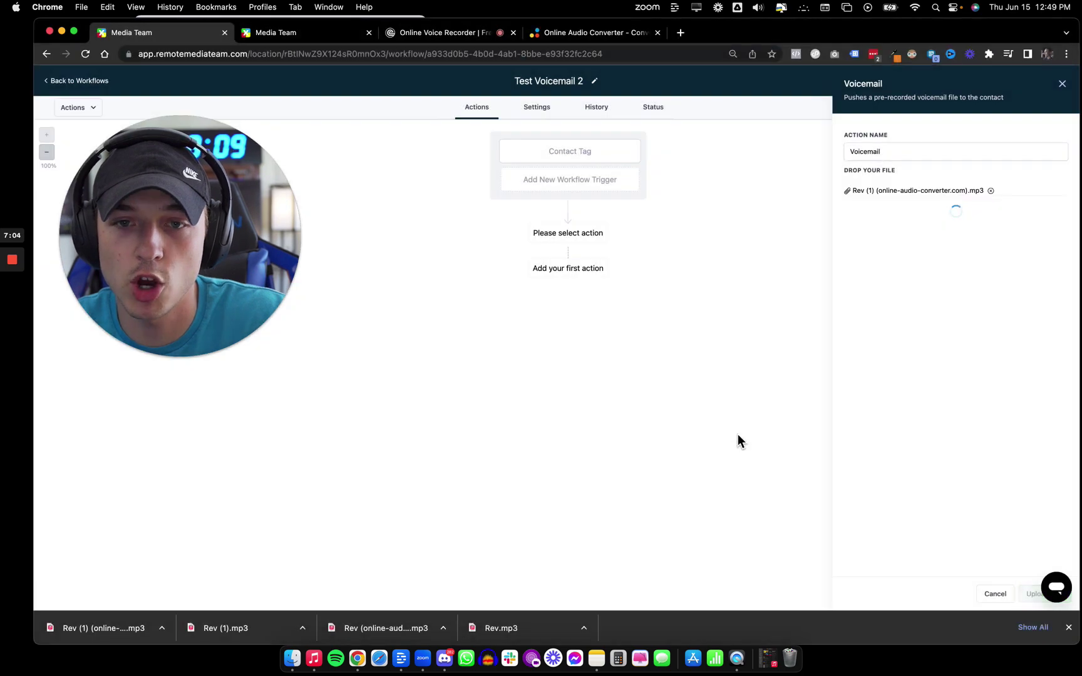
left_click(880, 217)
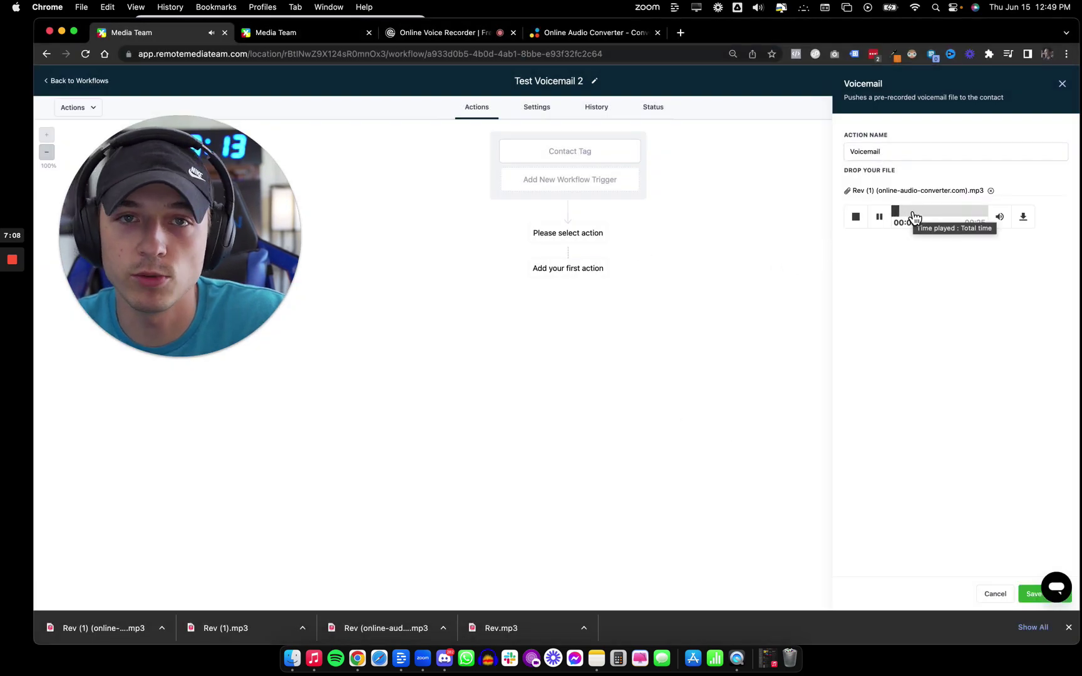
left_click(880, 228)
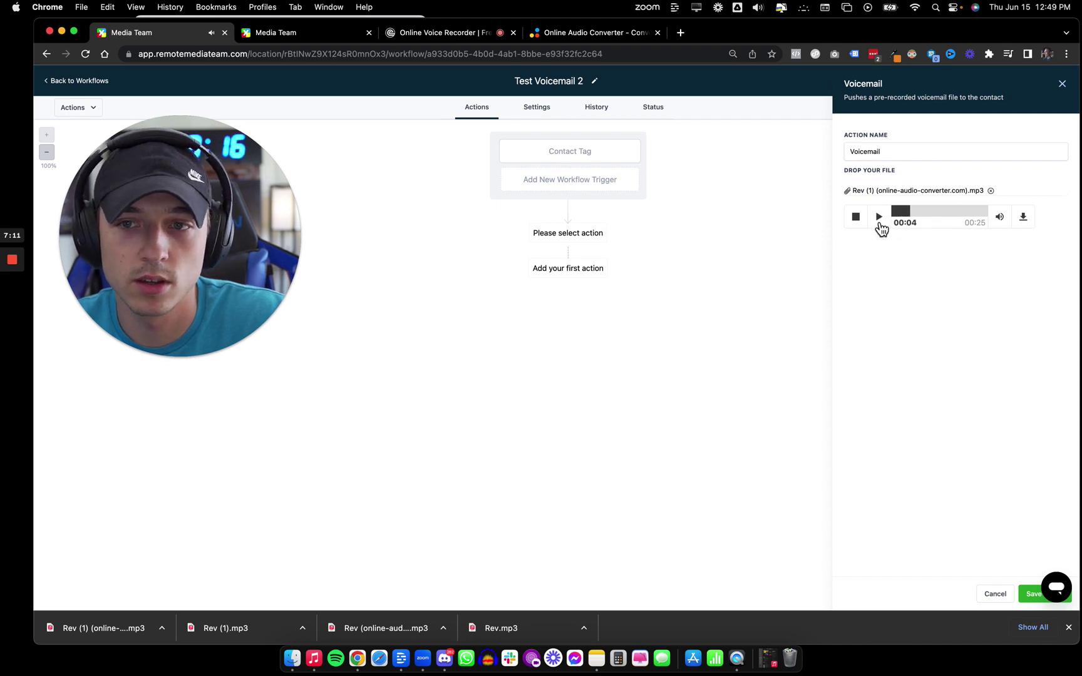
Save the Voicemail action, then publish and save the Test Voicemail 2 workflow
left_click(1027, 593)
left_click(1027, 107)
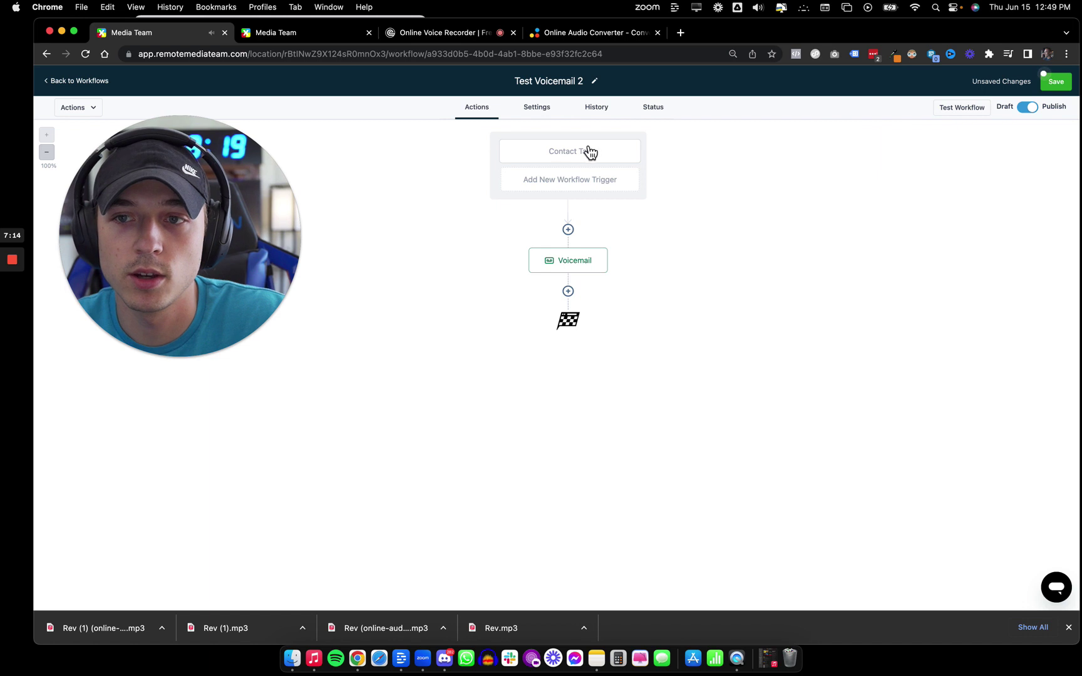
left_click(1055, 83)
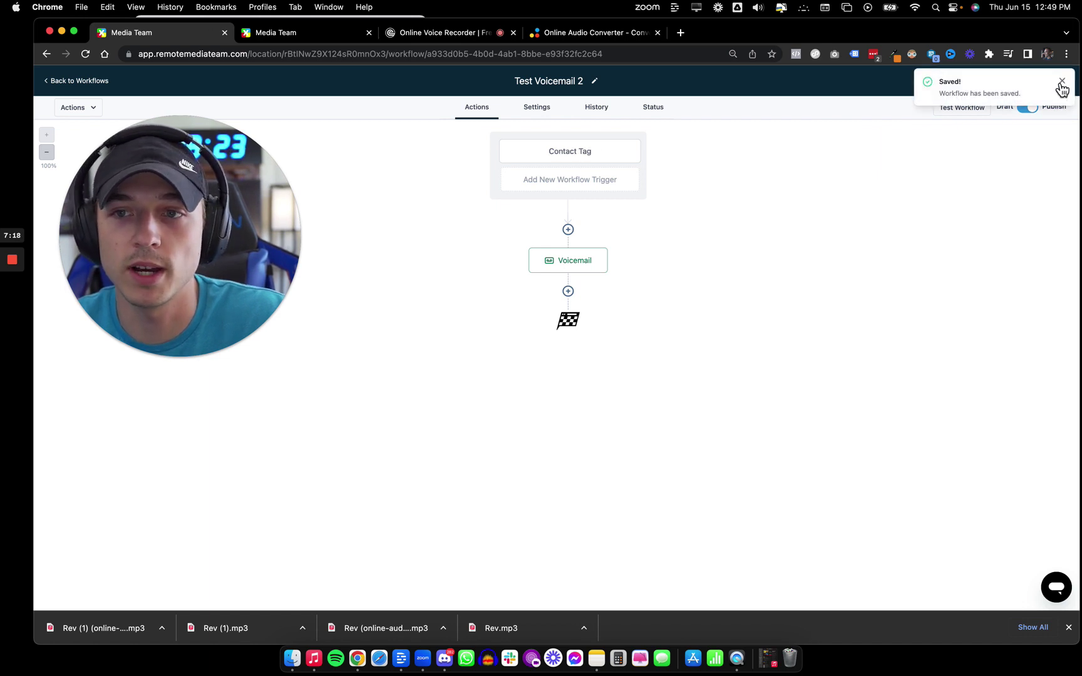
left_click(1062, 82)
Open the test contact's conversation from Recents and add the 'test voice' tag
left_click(276, 32)
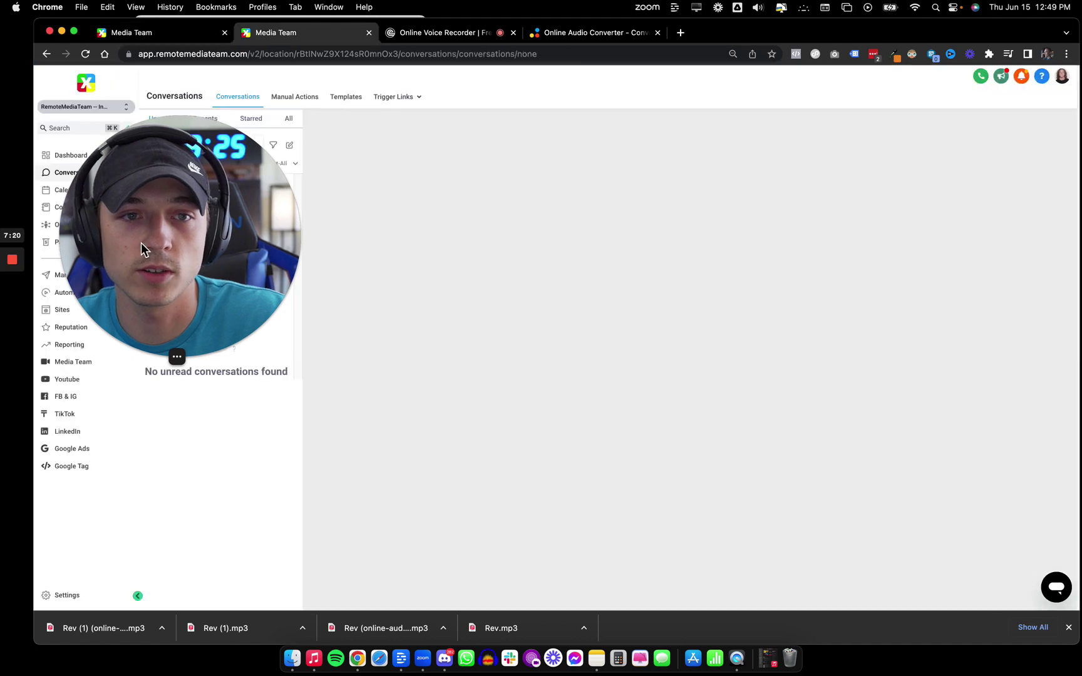
left_click(206, 119)
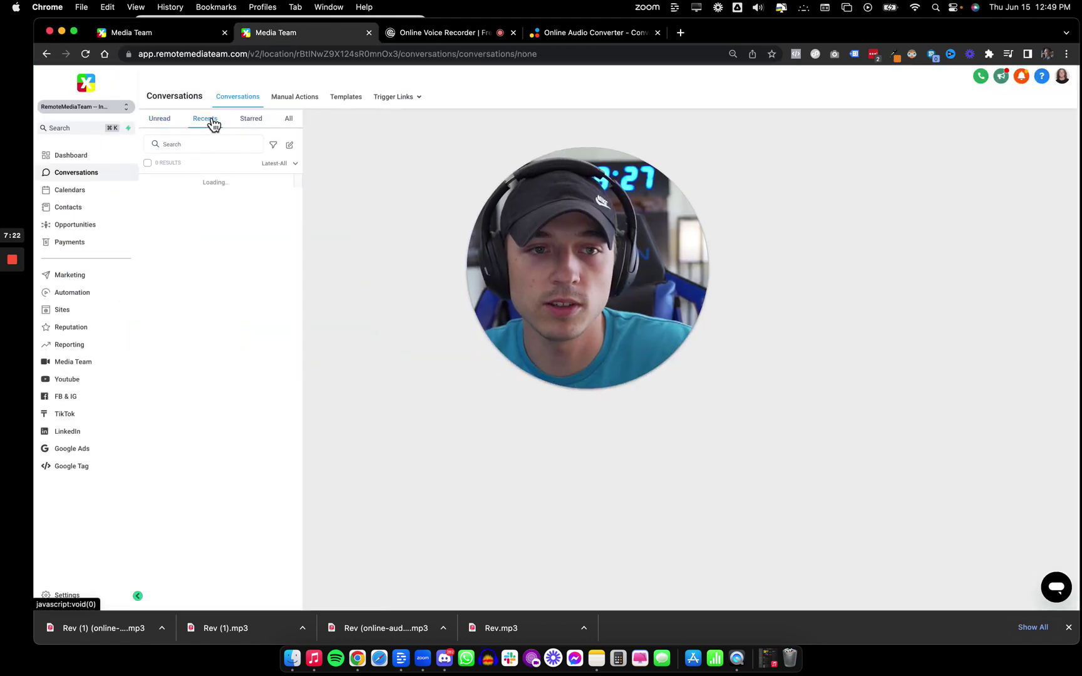
left_click(187, 232)
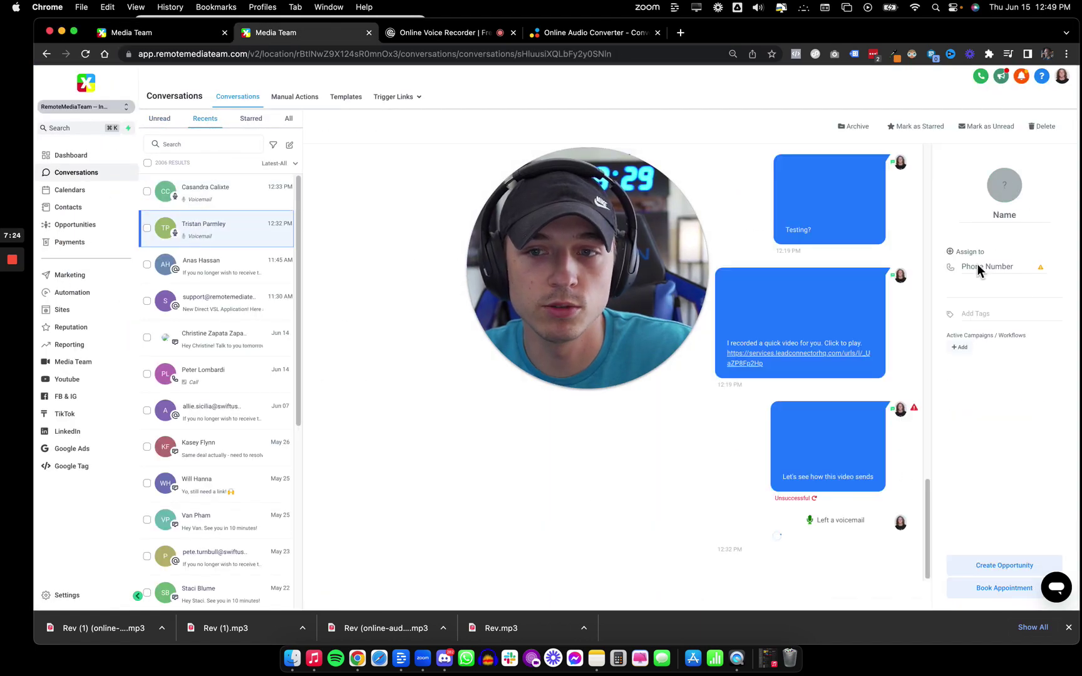
left_click_drag(607, 281, 554, 207)
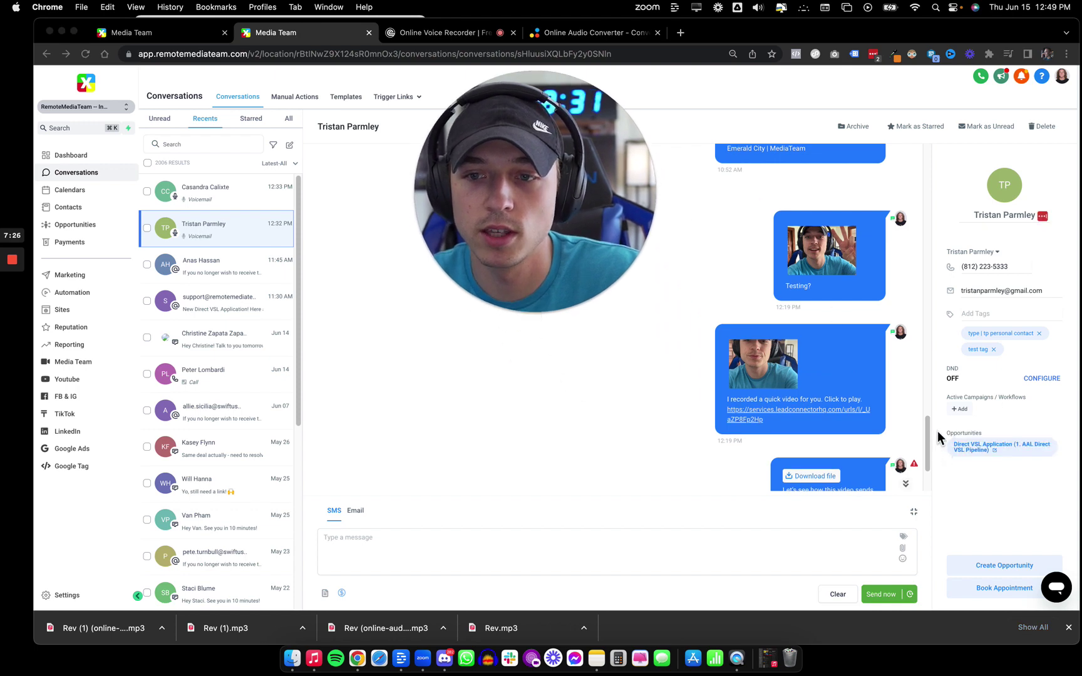
left_click(985, 313)
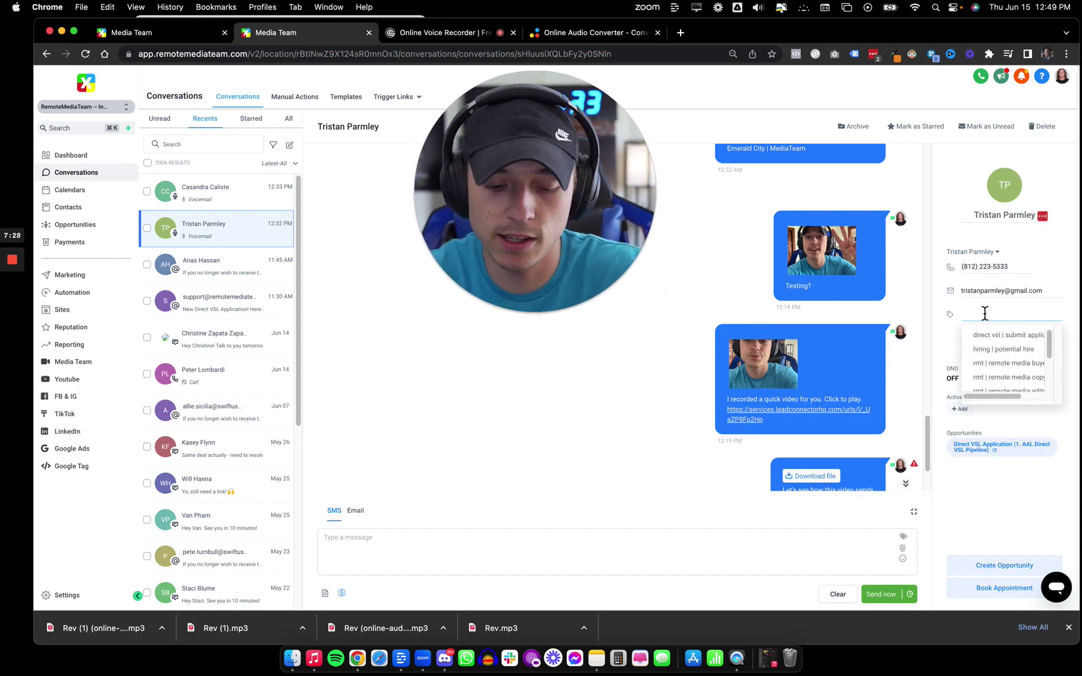
type("test voice")
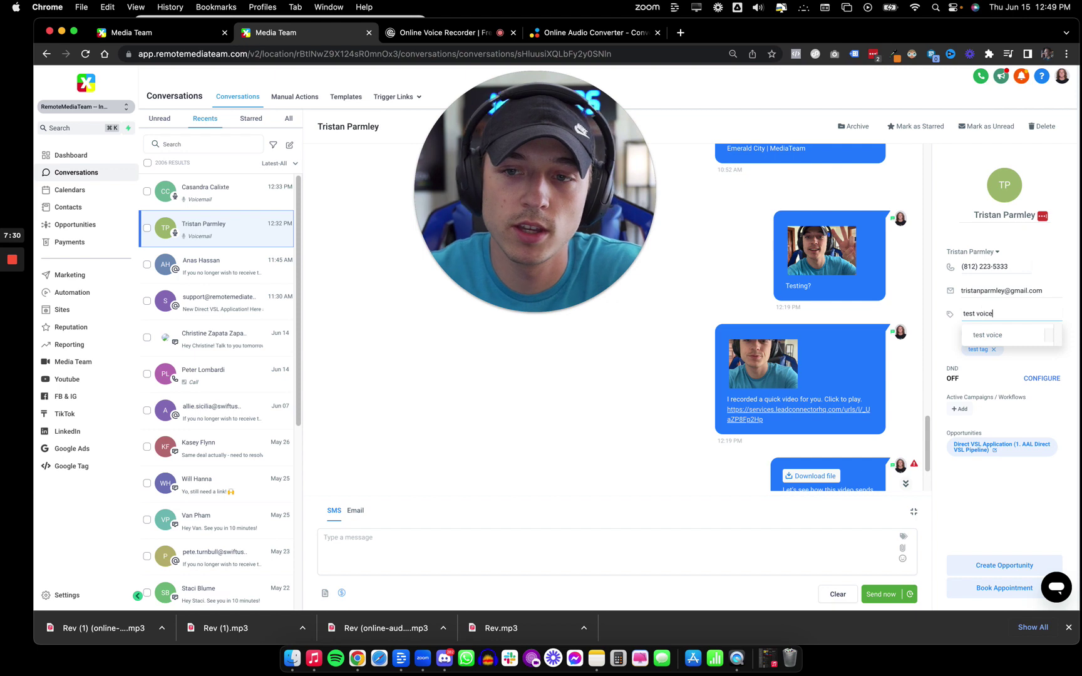
left_click(997, 337)
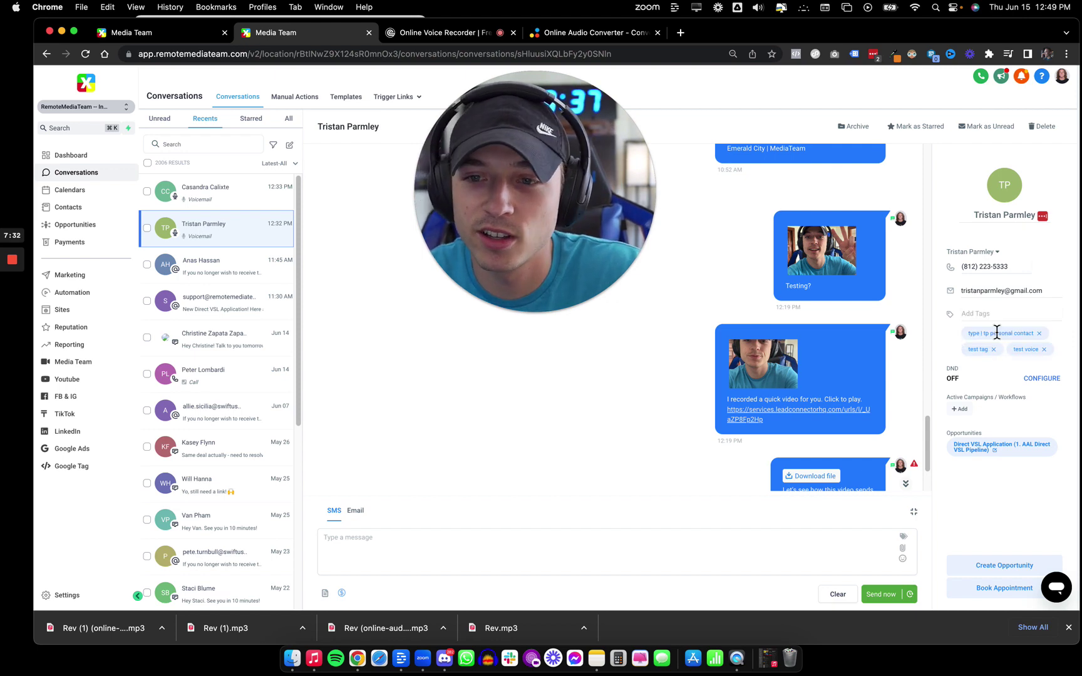
scroll(694, 378, "down", 3)
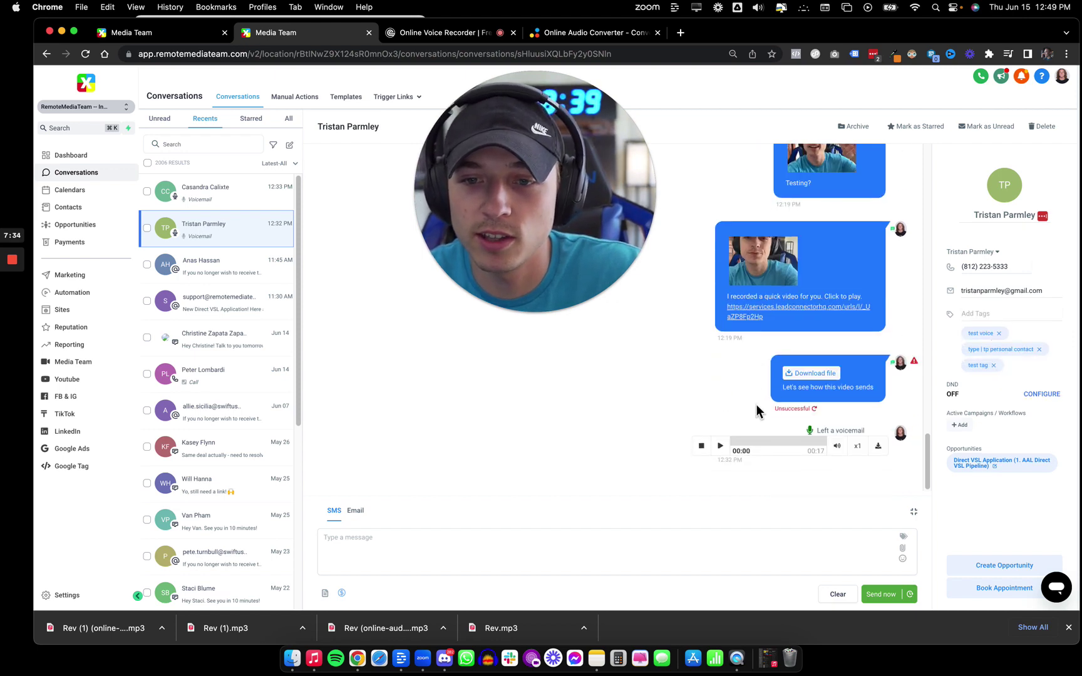